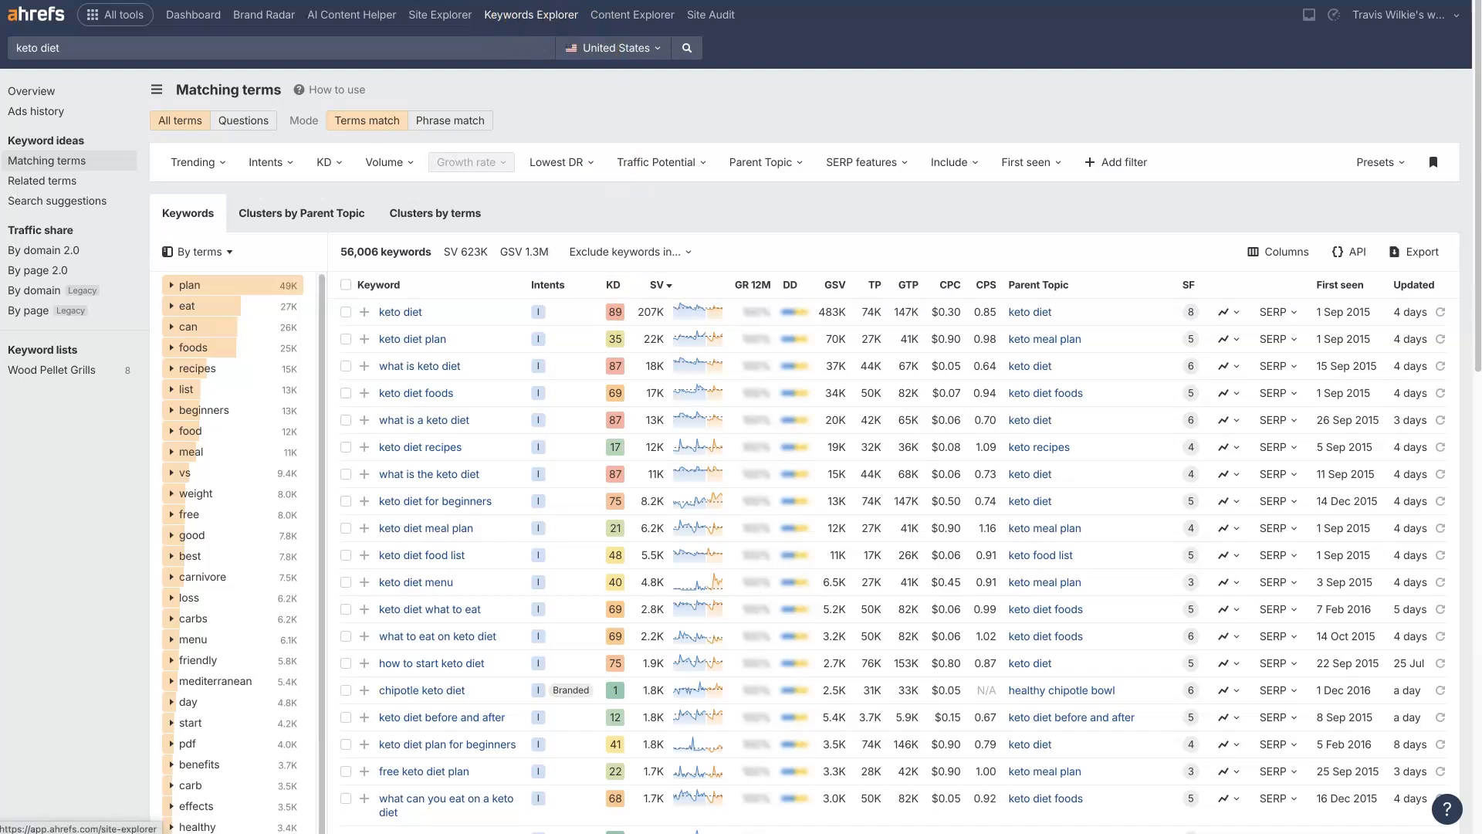
Look up the keyword "keto diet" for the United States in Keywords Explorer
left_click(530, 15)
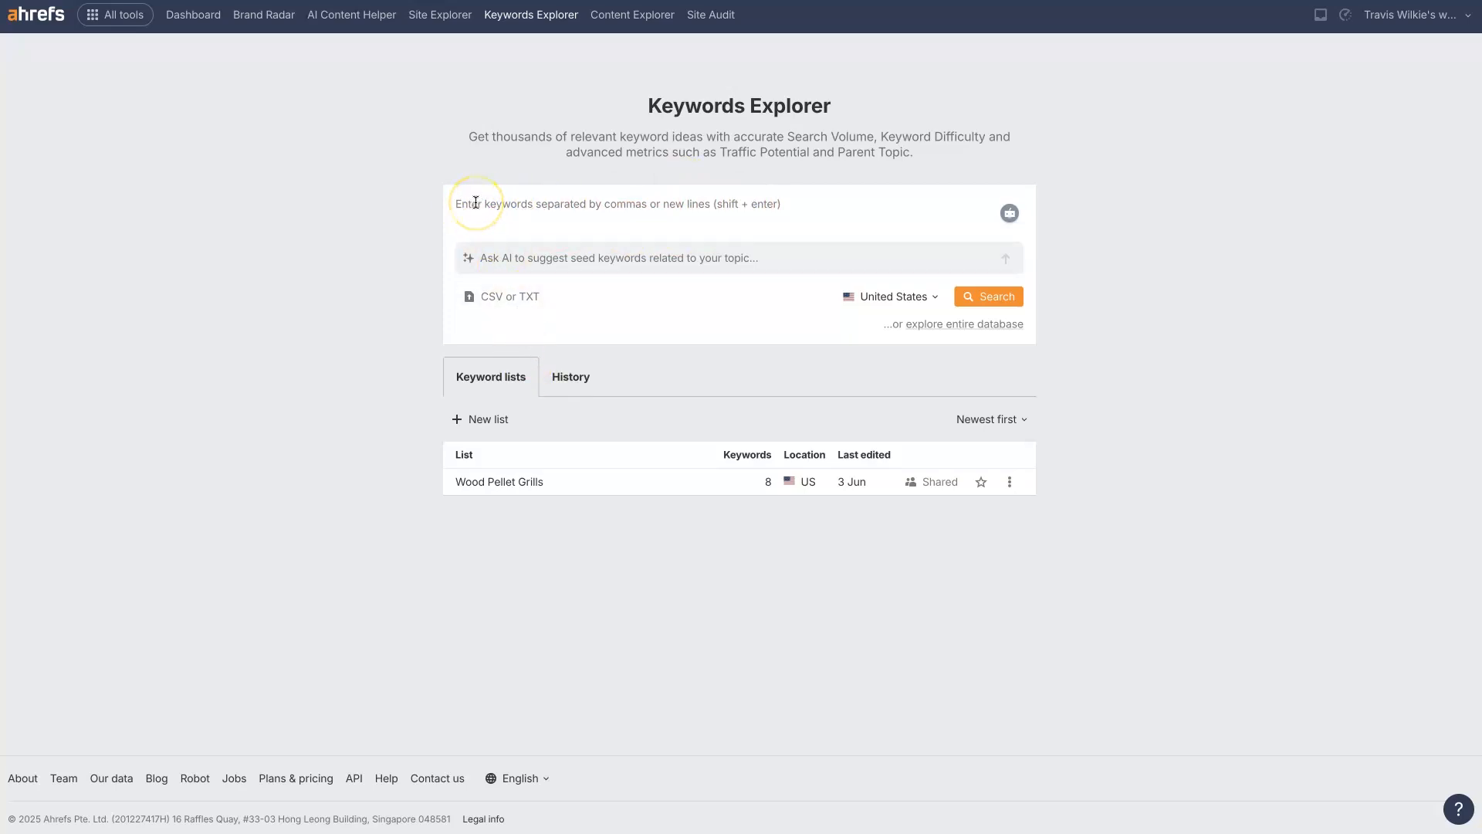
left_click(648, 256)
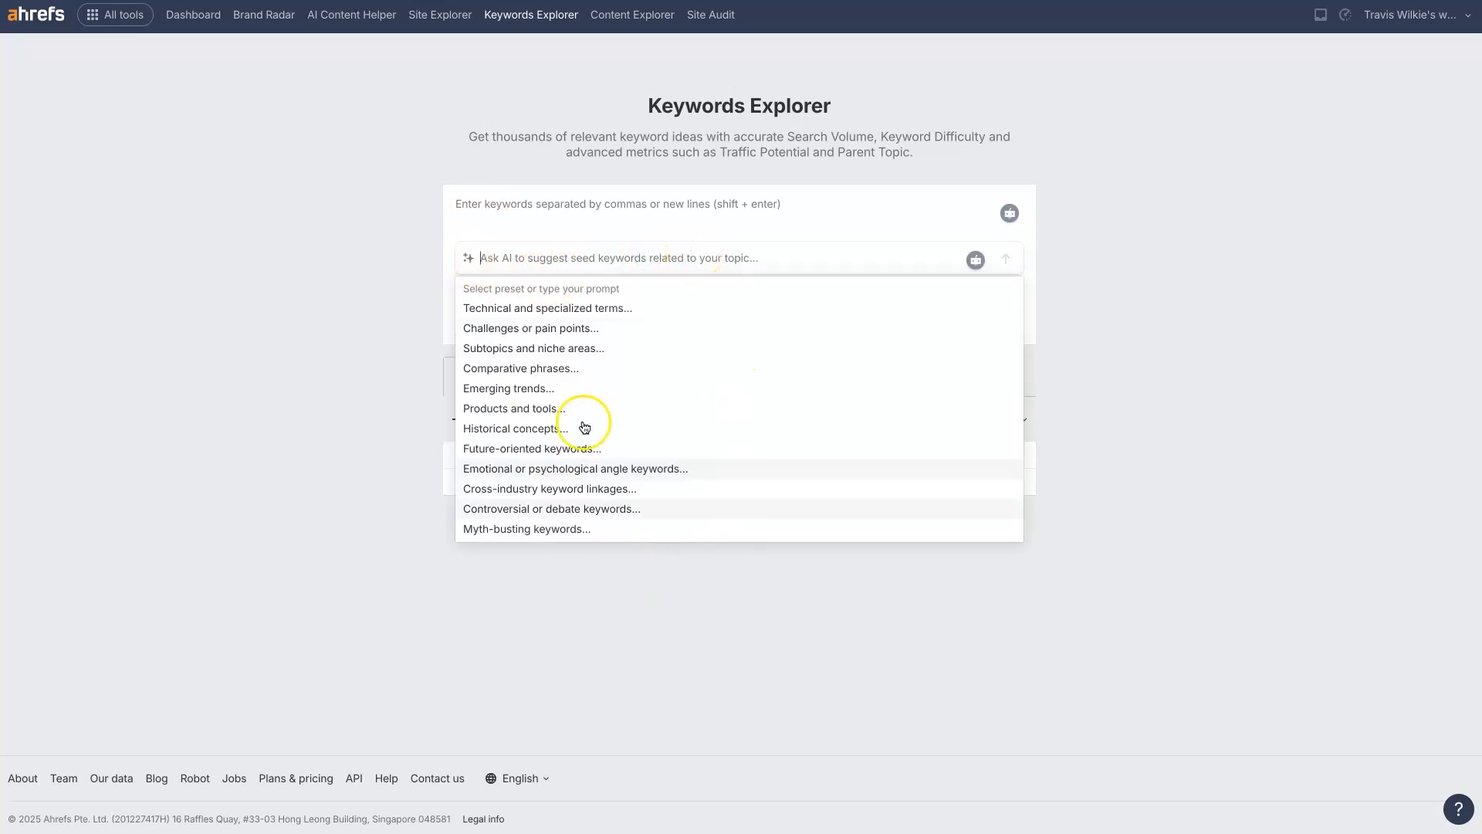
left_click(334, 281)
left_click(514, 212)
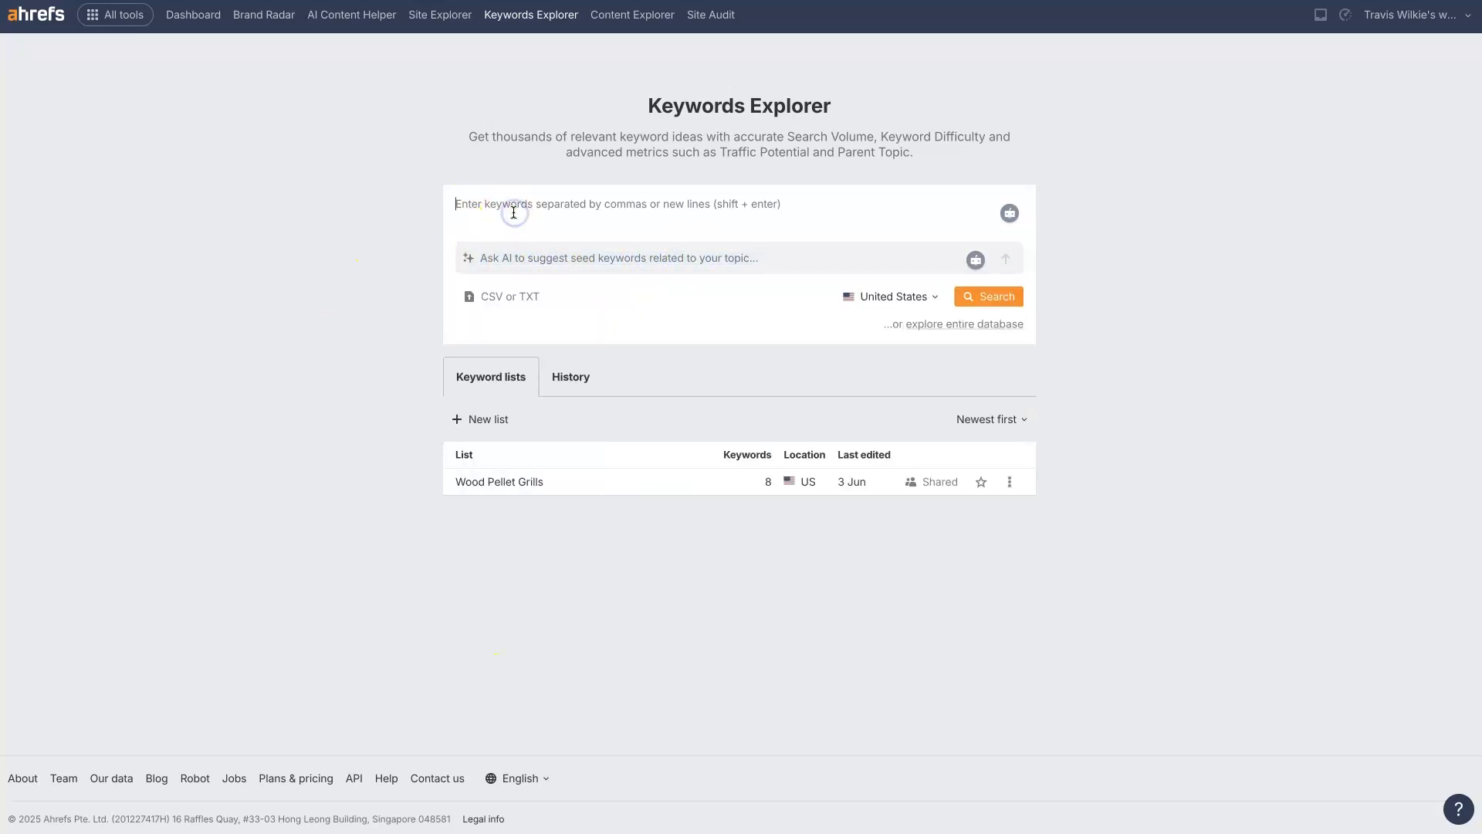
type("keto diet")
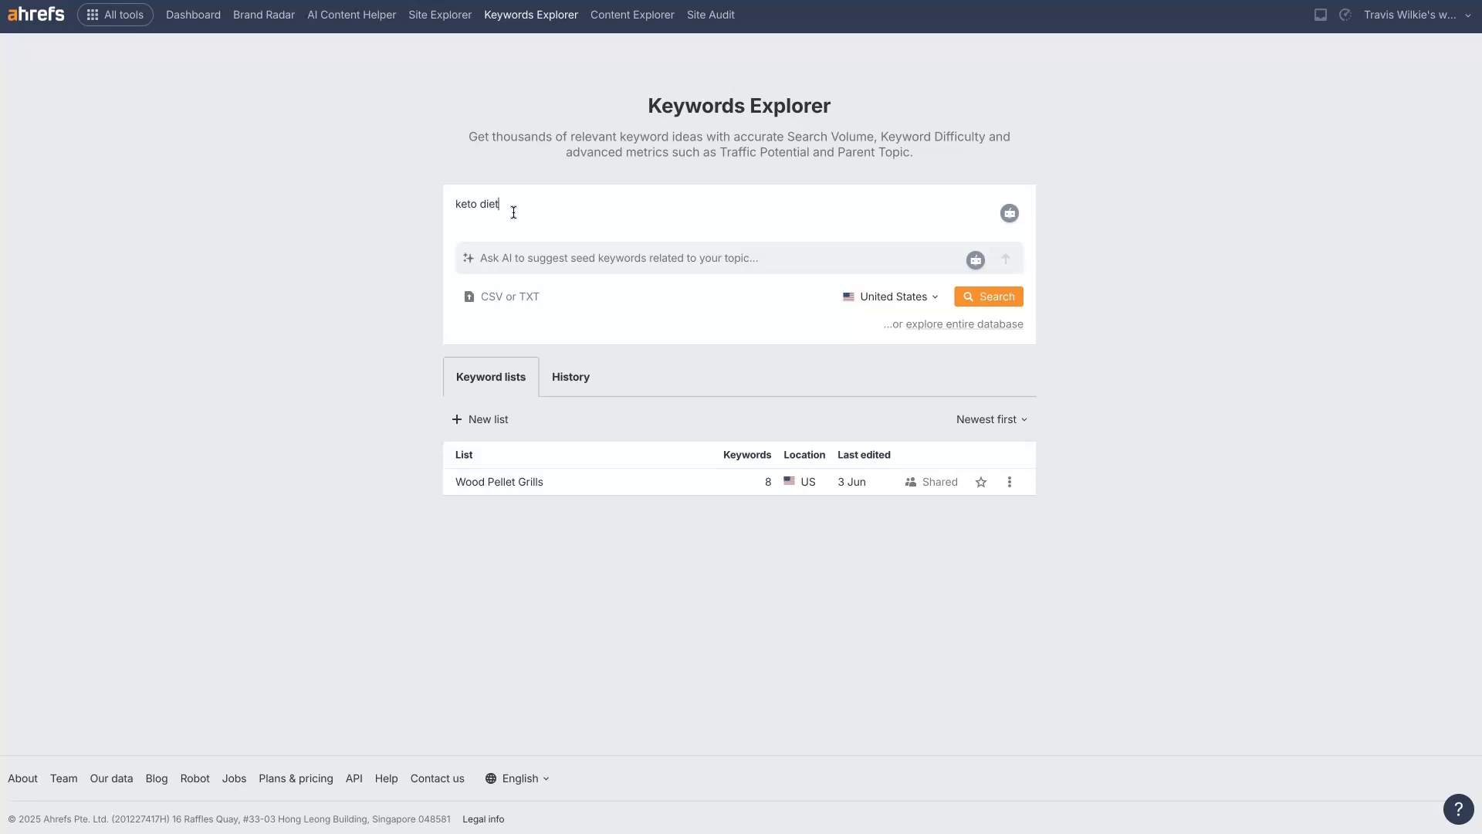
key("Return")
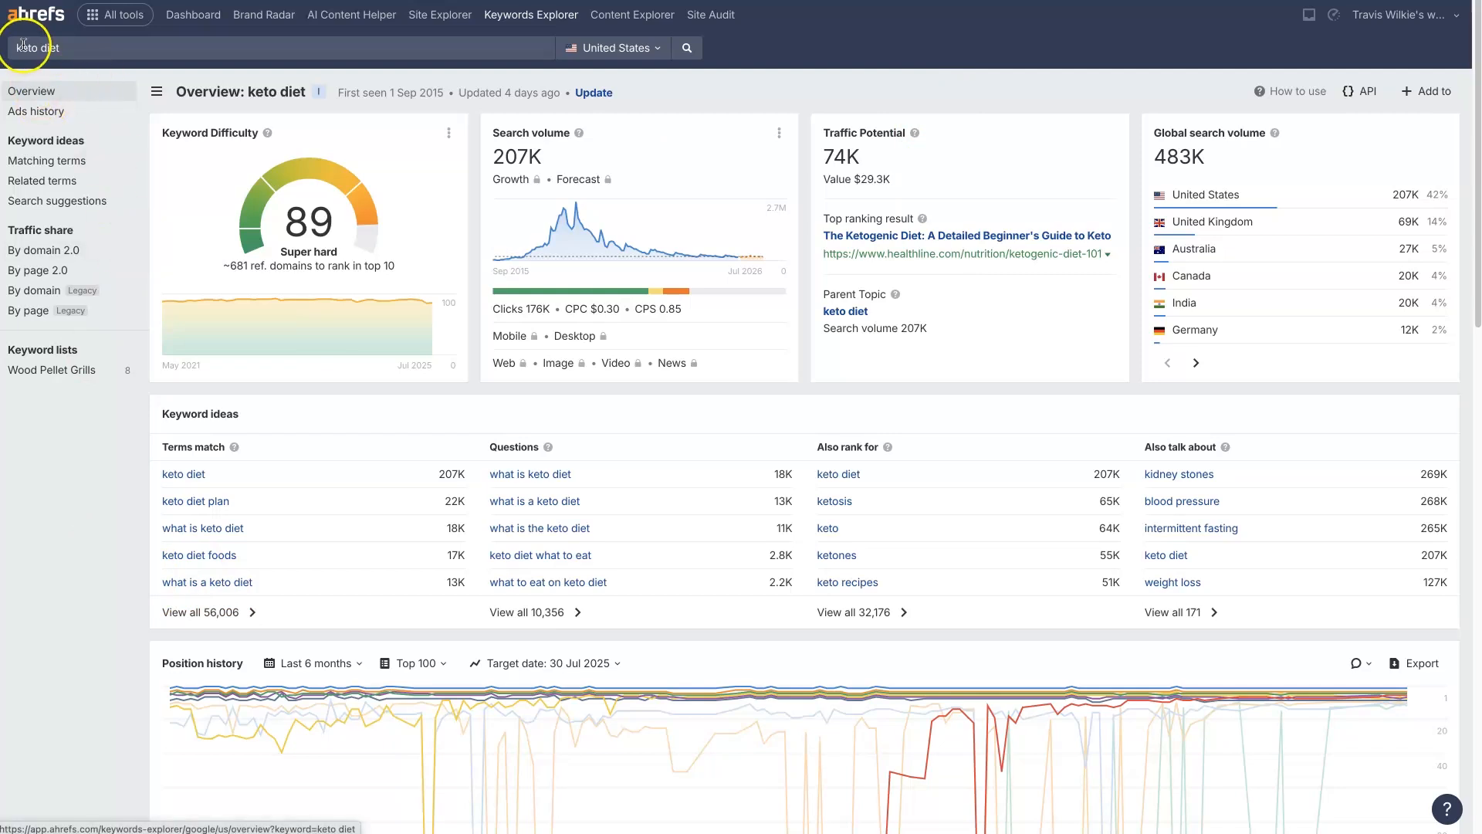
Examine the keto diet overview, from its metrics down to the SERP overview and back to the keyword ideas
scroll(1399, 598, "down", 8)
scroll(1389, 598, "down", 9)
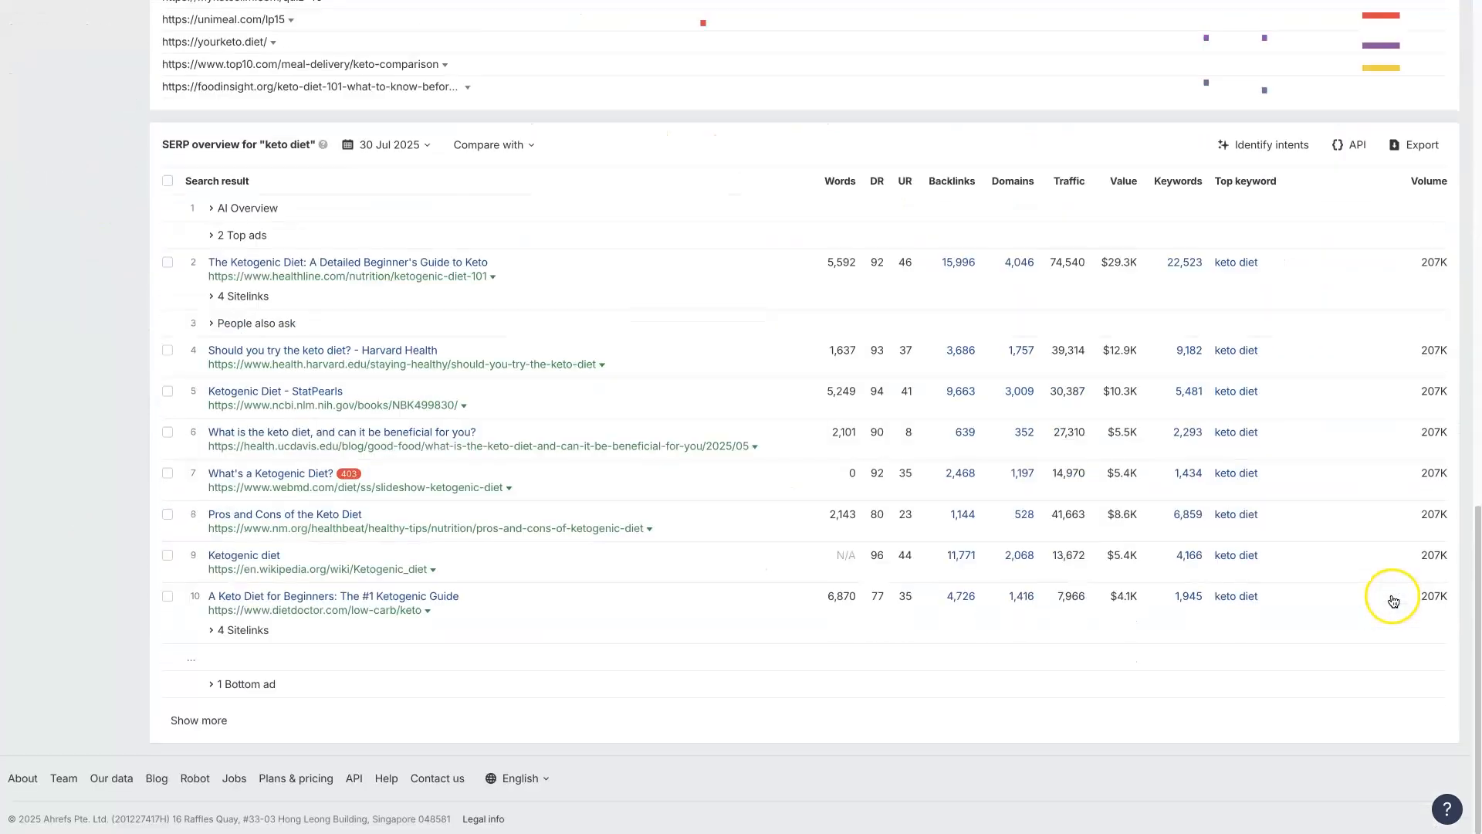
scroll(1328, 607, "up", 17)
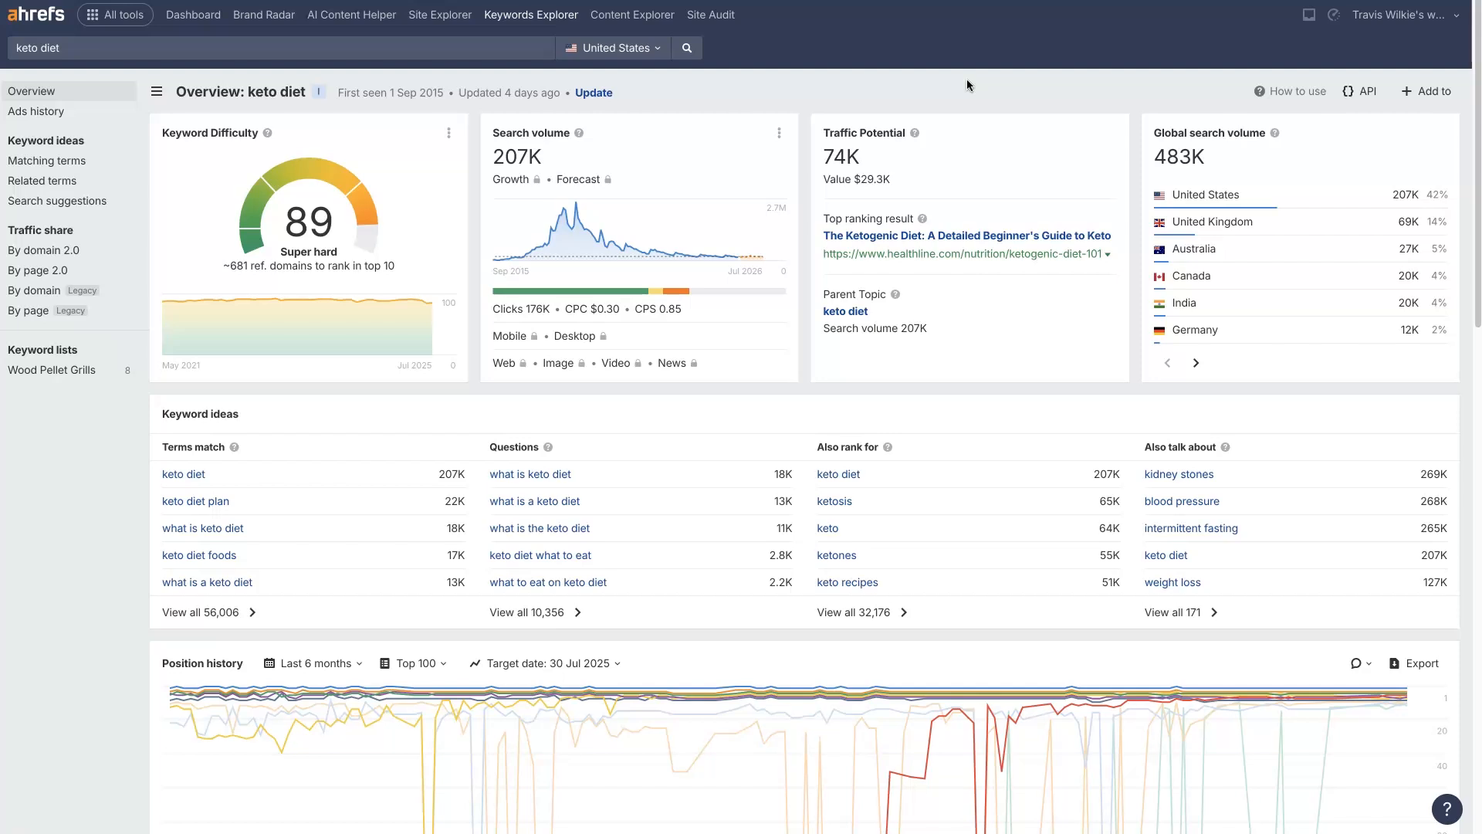
left_click(949, 67)
left_click_drag(244, 414, 140, 418)
left_click(140, 418)
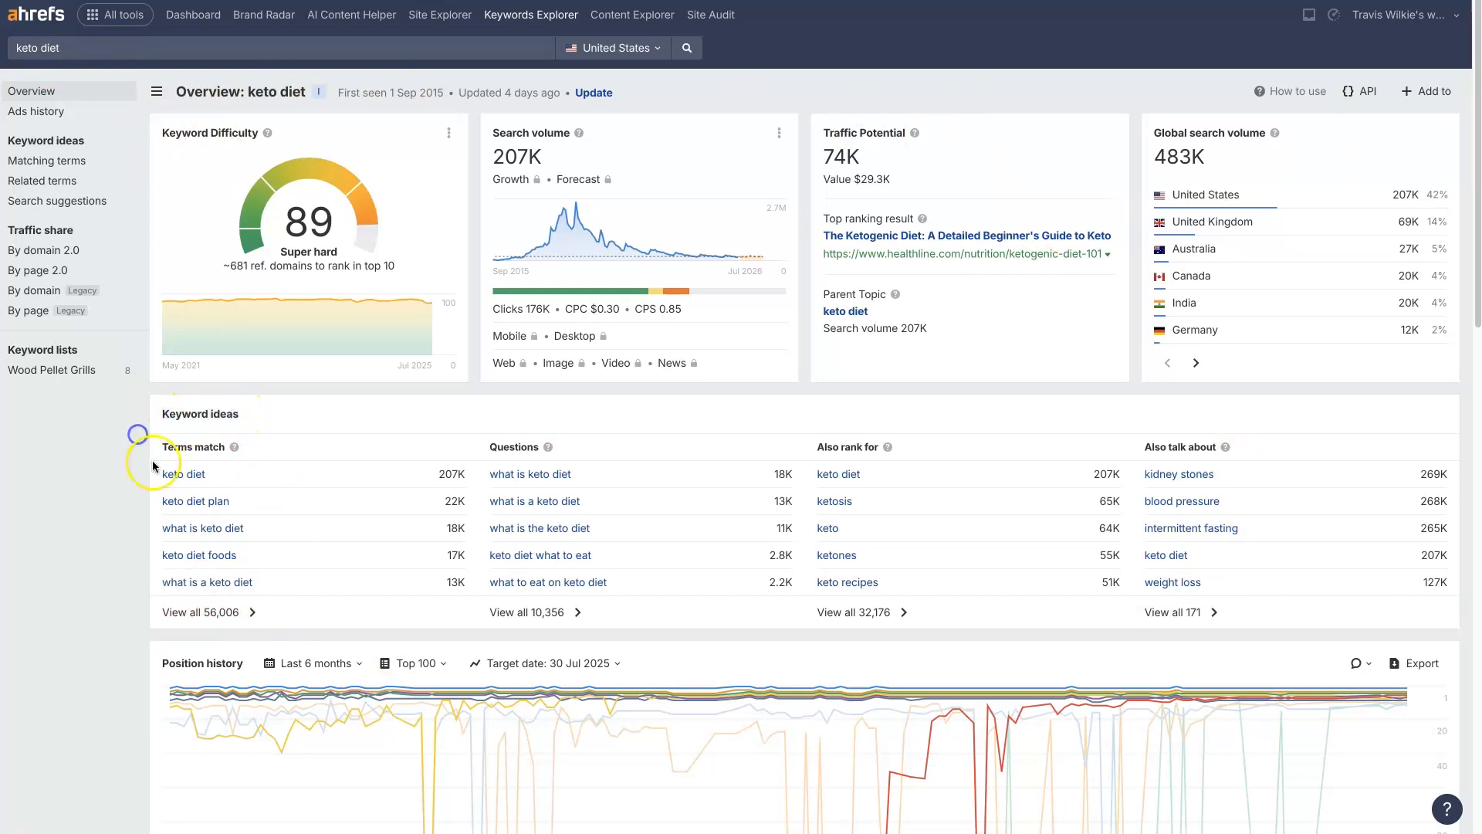
Open the full list of Terms match keyword ideas for keto diet and look through it
right_click(198, 614)
left_click(260, 554)
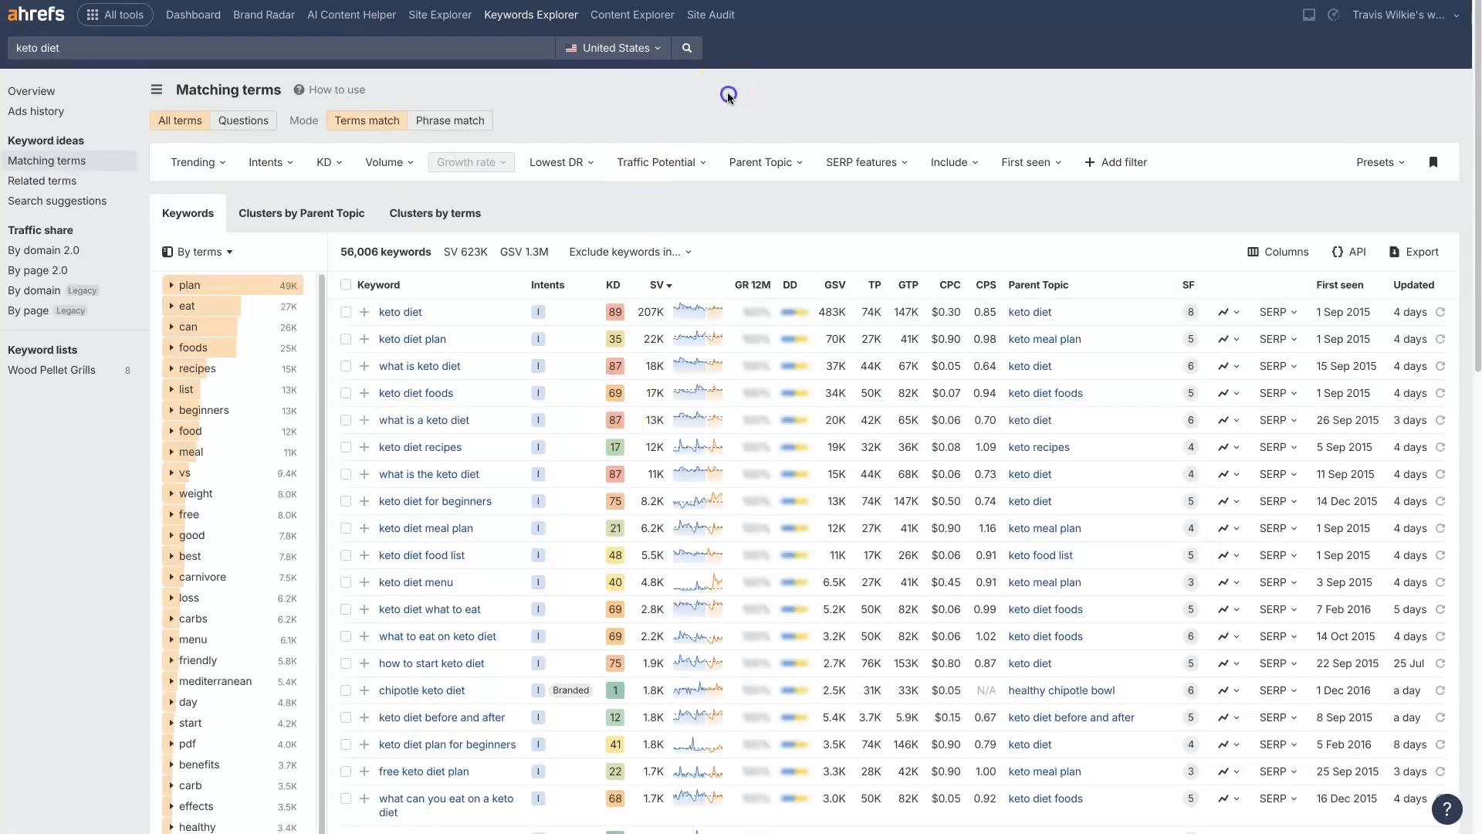
scroll(988, 554, "down", 15)
scroll(988, 555, "up", 15)
Open the overview of the keyword "keto diet" in a new tab and examine its Keyword Difficulty and the ranking pages in the SERP overview
right_click(388, 313)
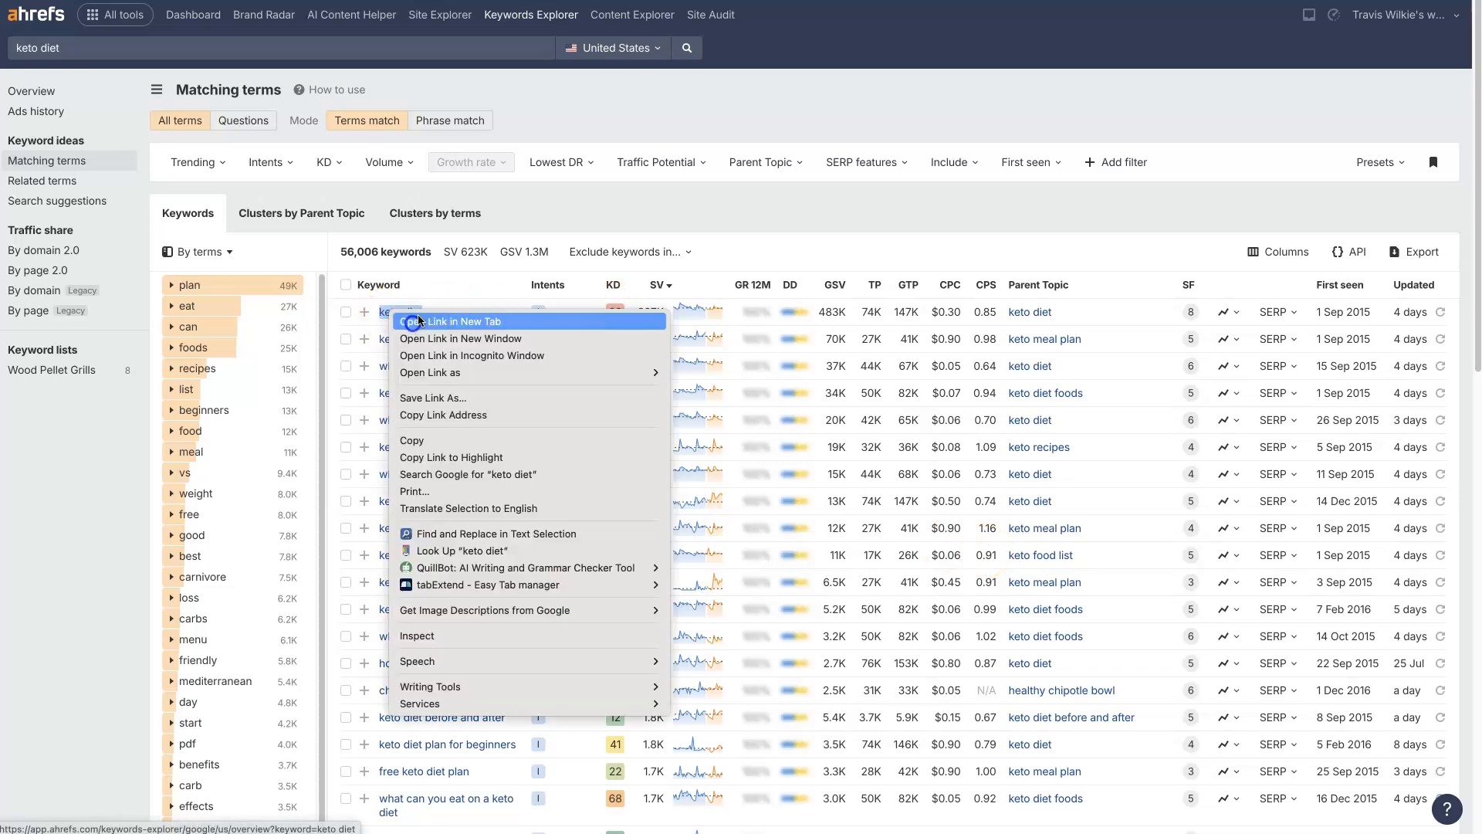
left_click(417, 321)
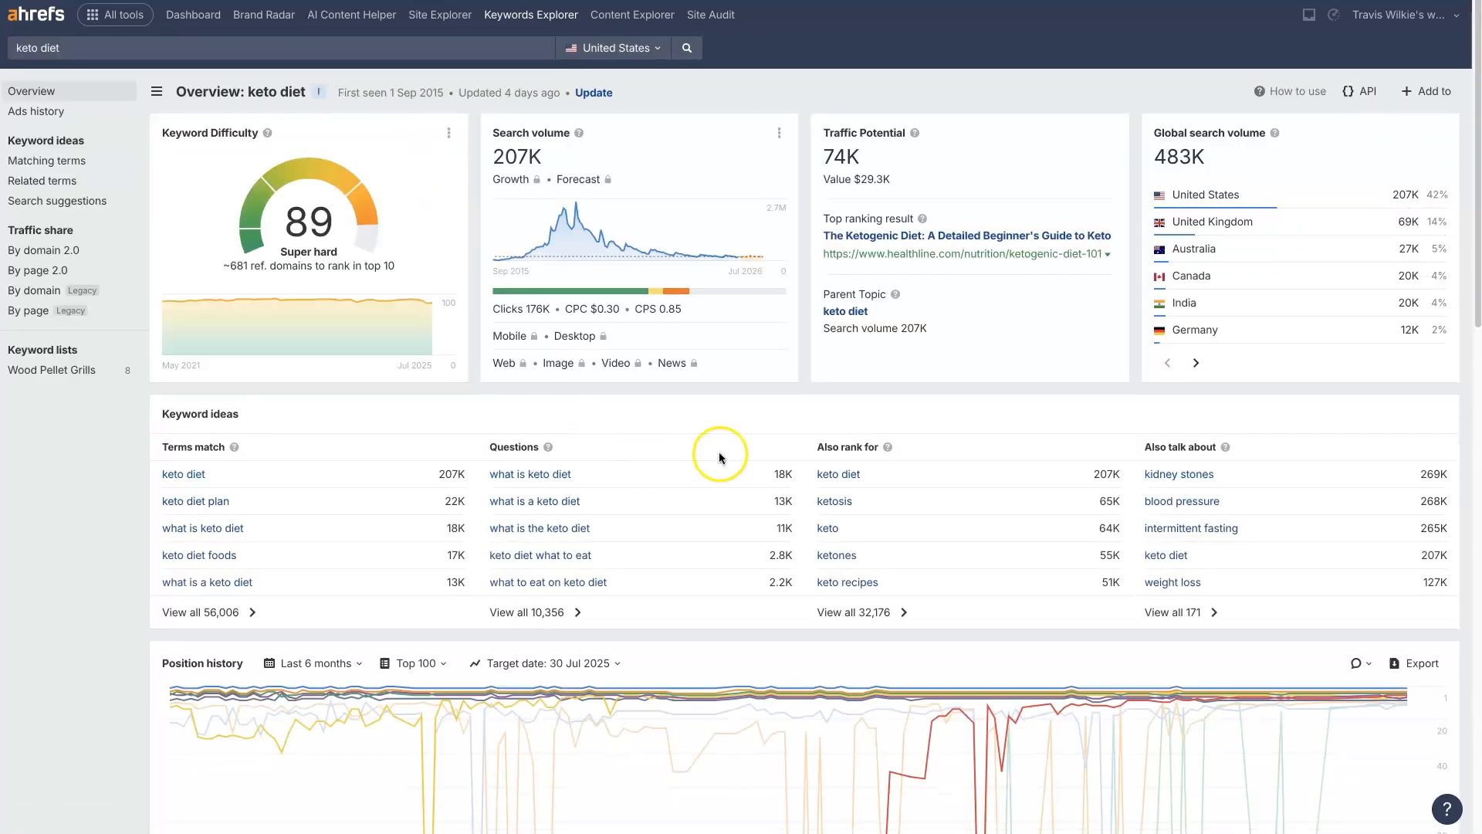
left_click_drag(267, 222, 333, 257)
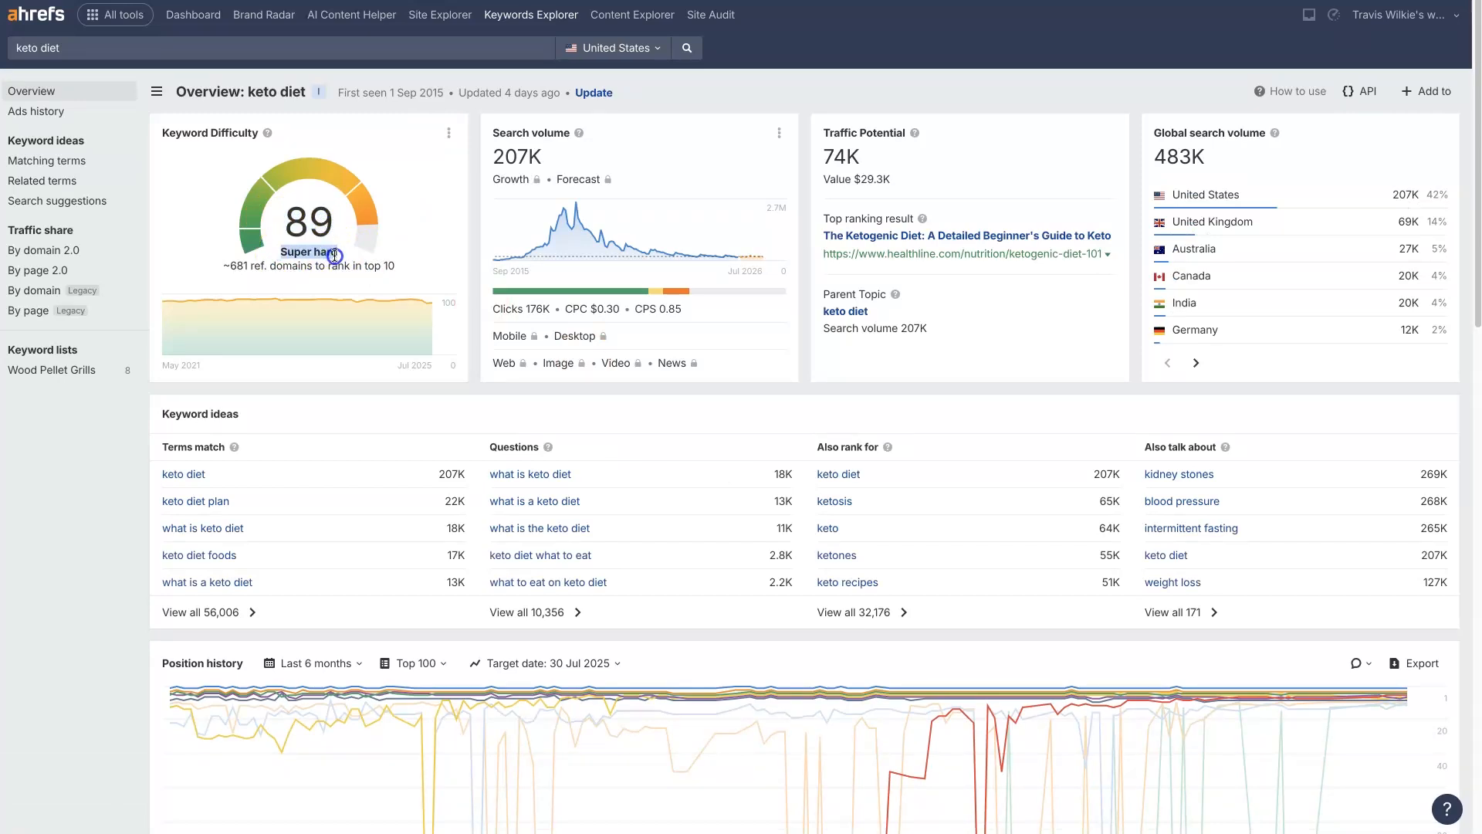
left_click_drag(228, 266, 246, 266)
left_click(964, 67)
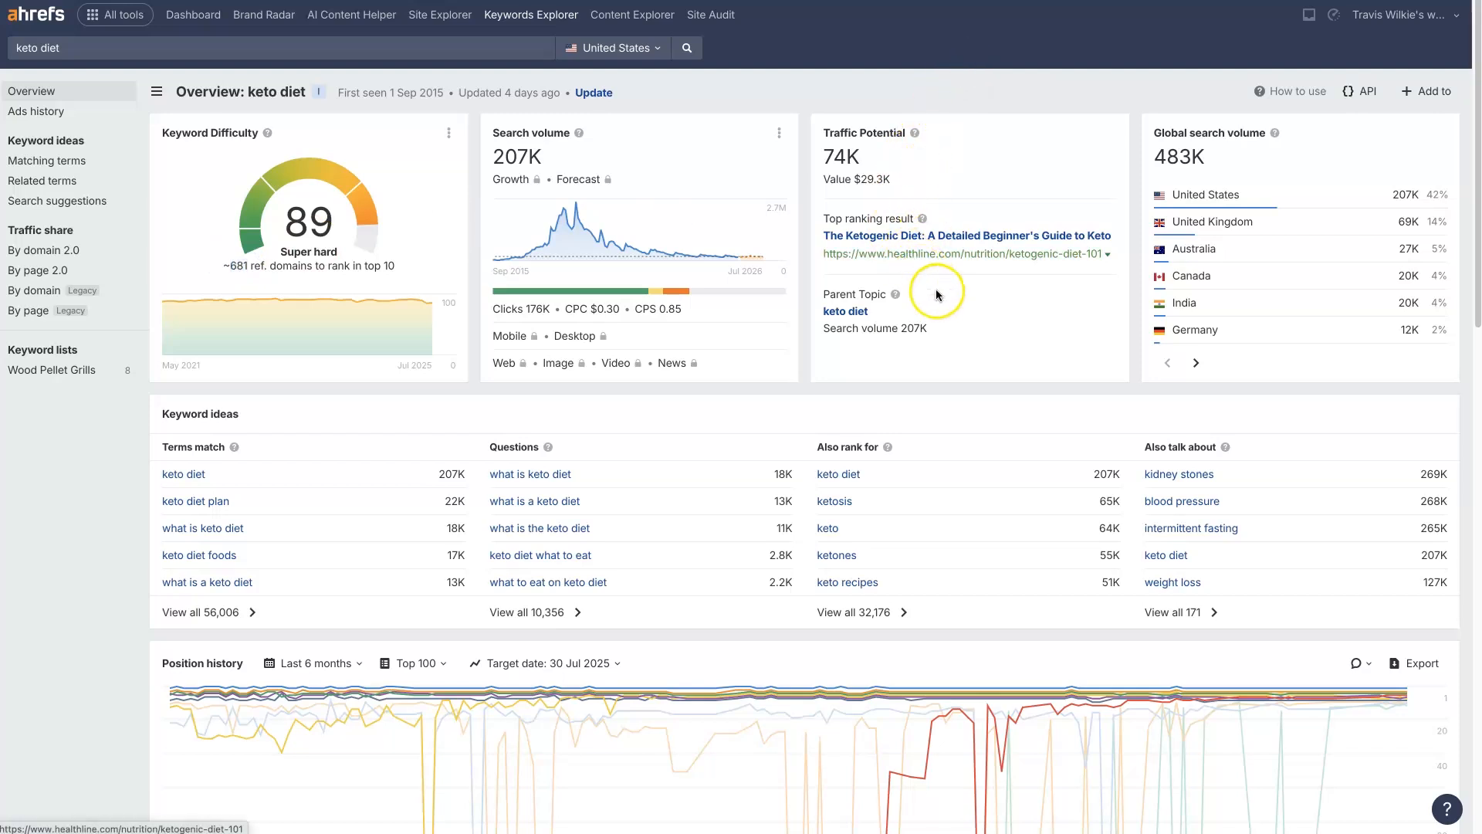
scroll(1025, 546, "down", 15)
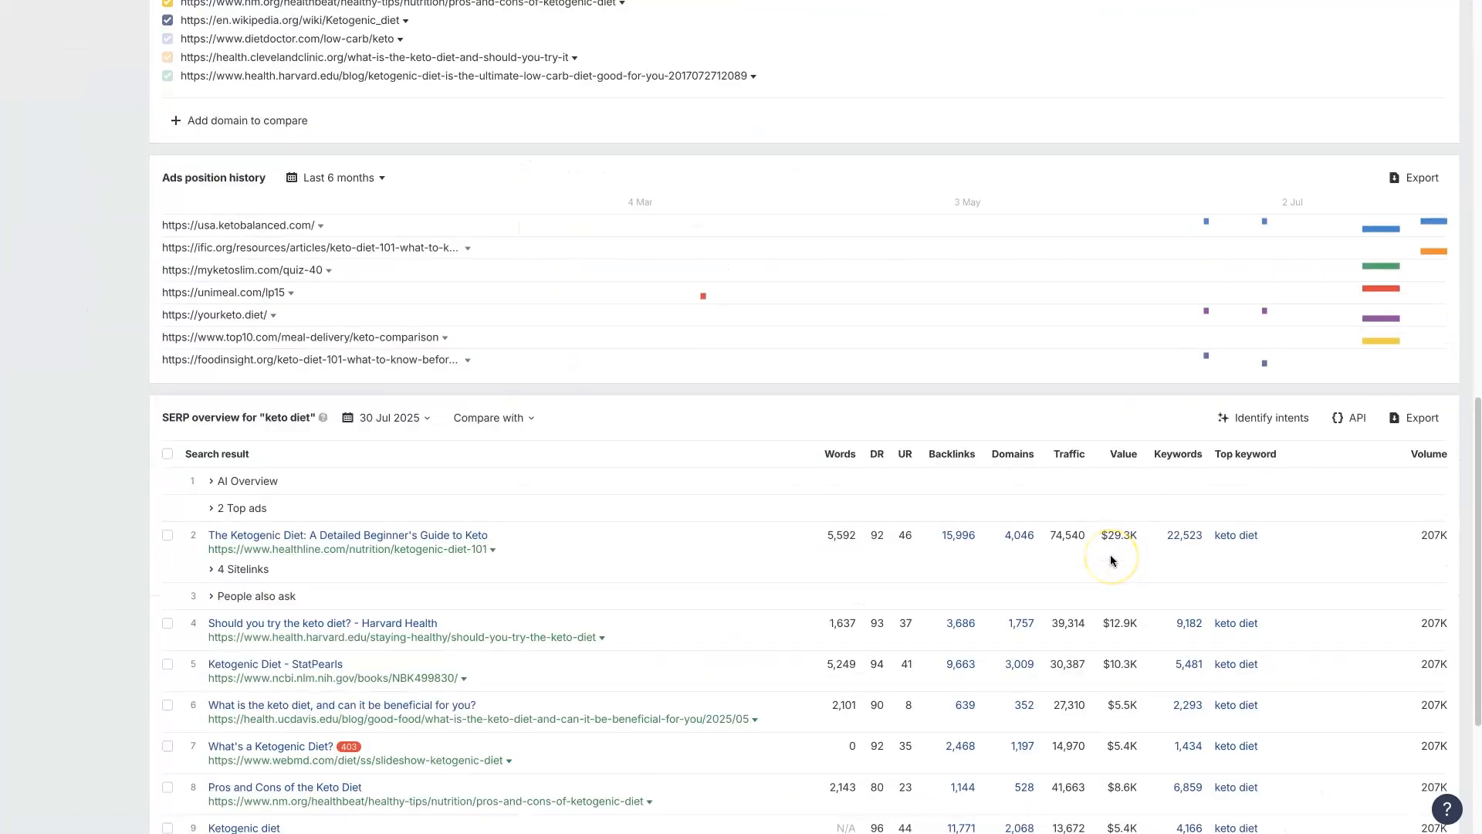
scroll(1107, 563, "down", 3)
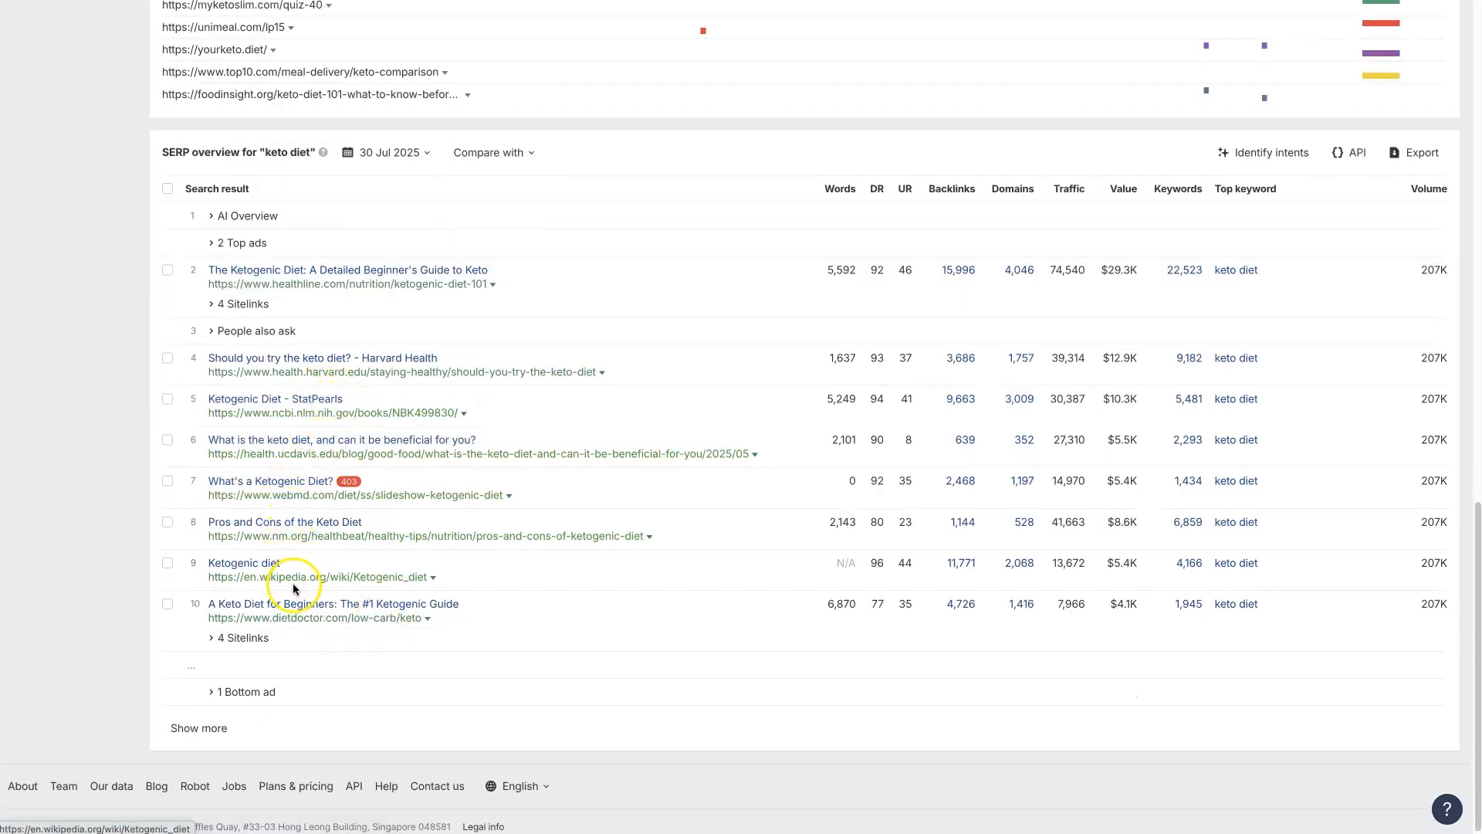
scroll(867, 659, "up", 15)
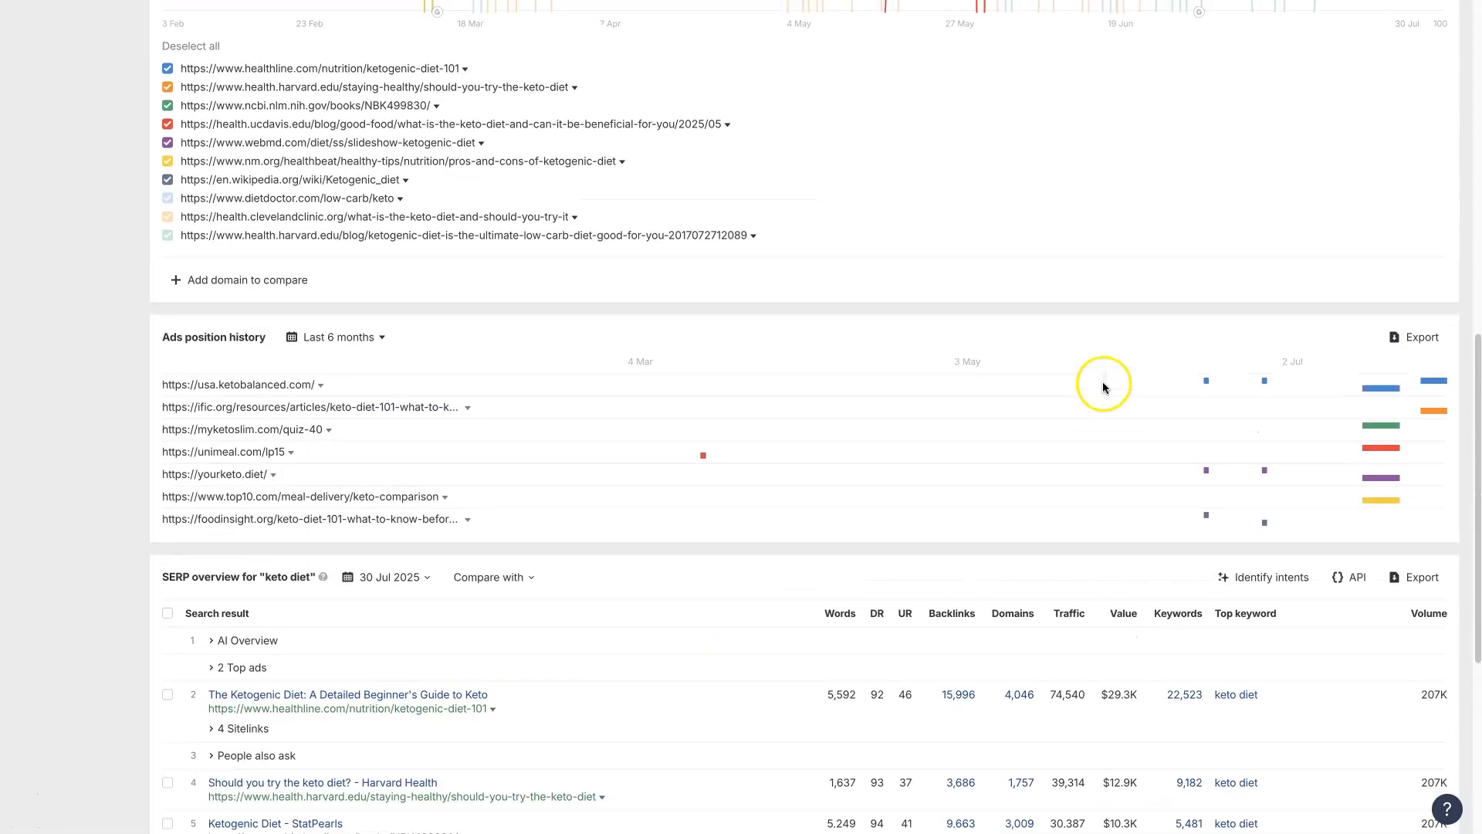
scroll(1085, 399, "up", 5)
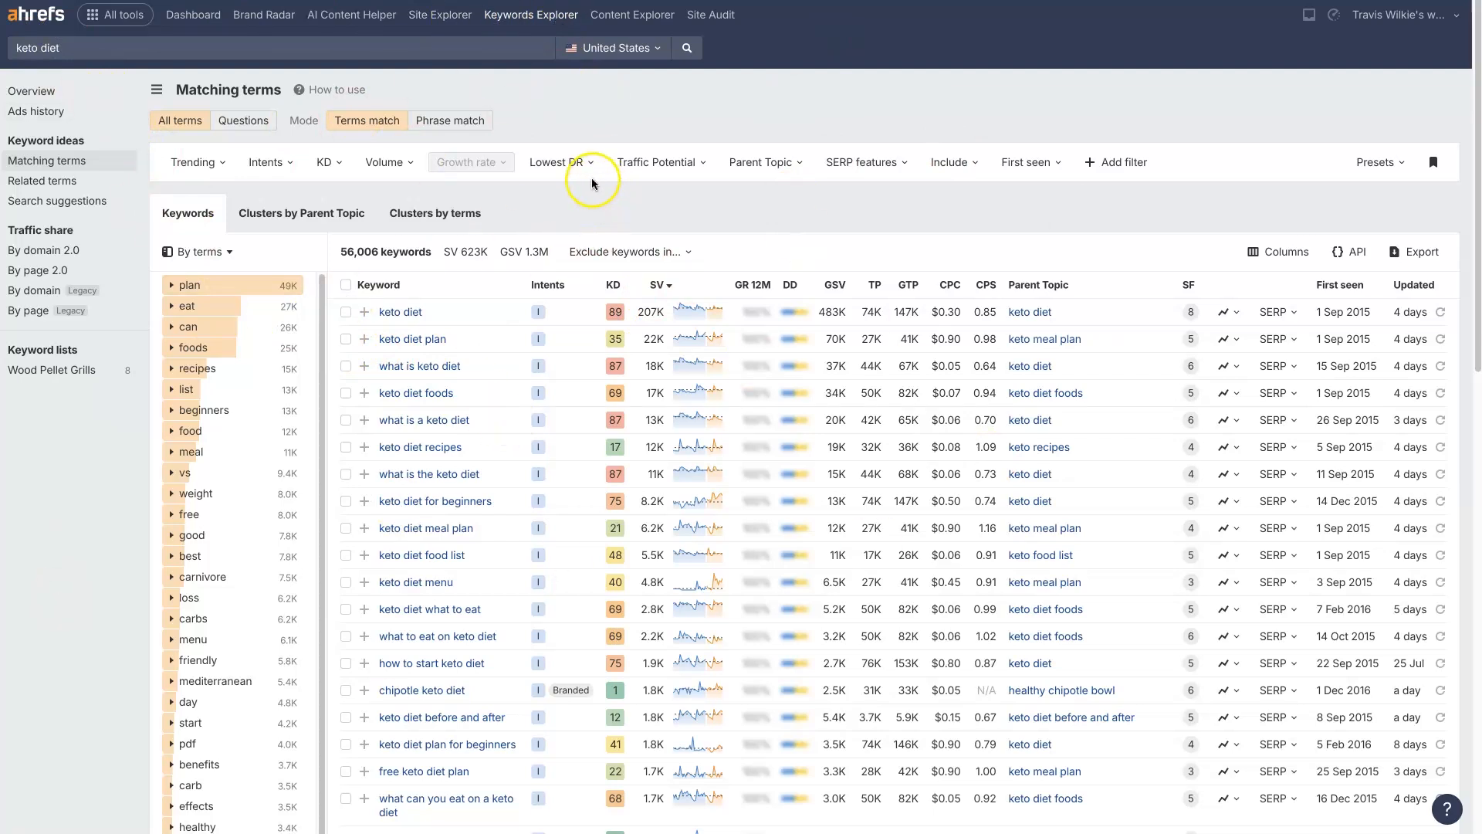
Filter the keto diet matching terms to a Keyword Difficulty from 1 to 39
left_click(327, 162)
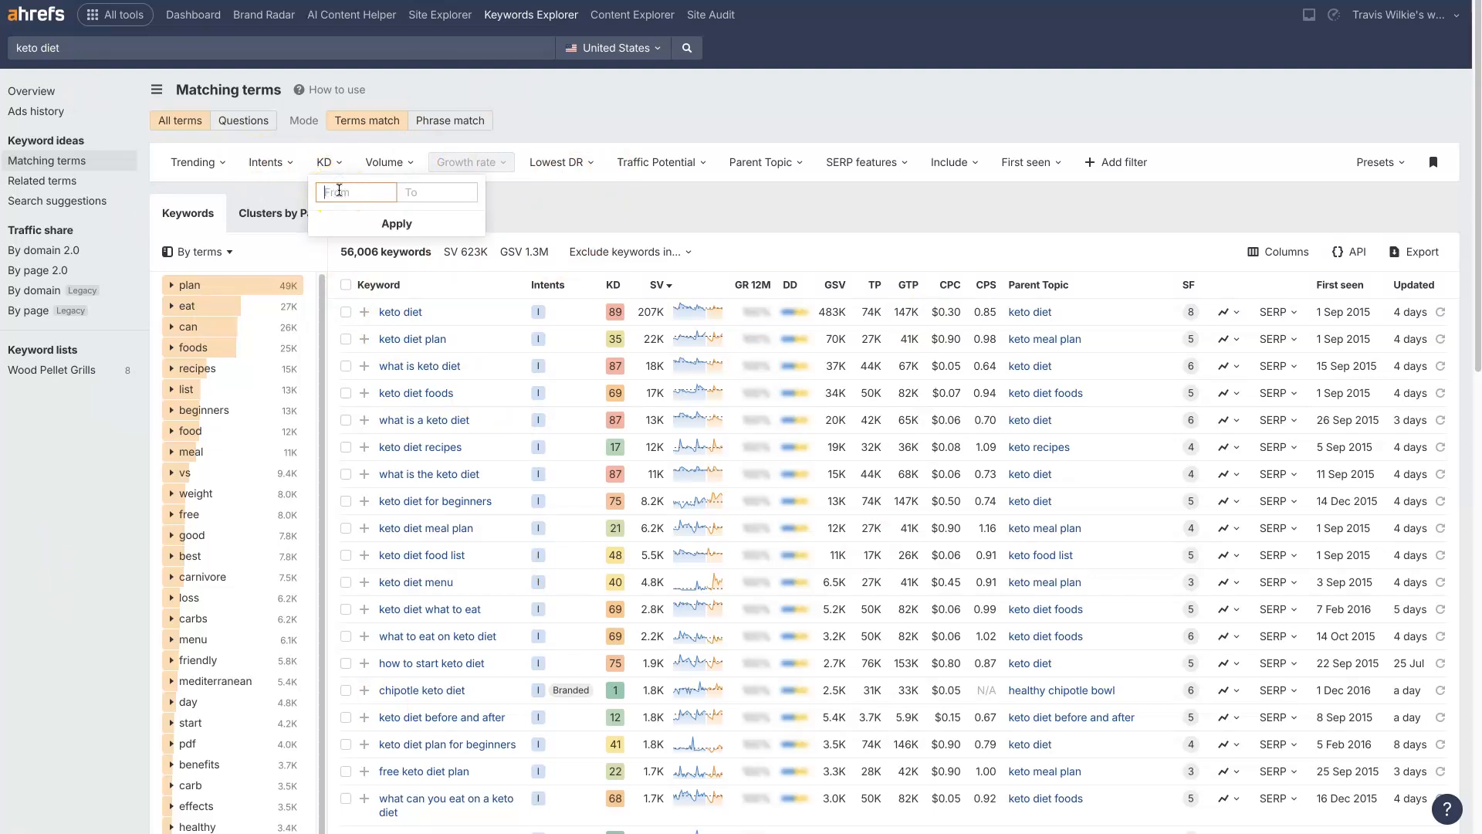
left_click(464, 185)
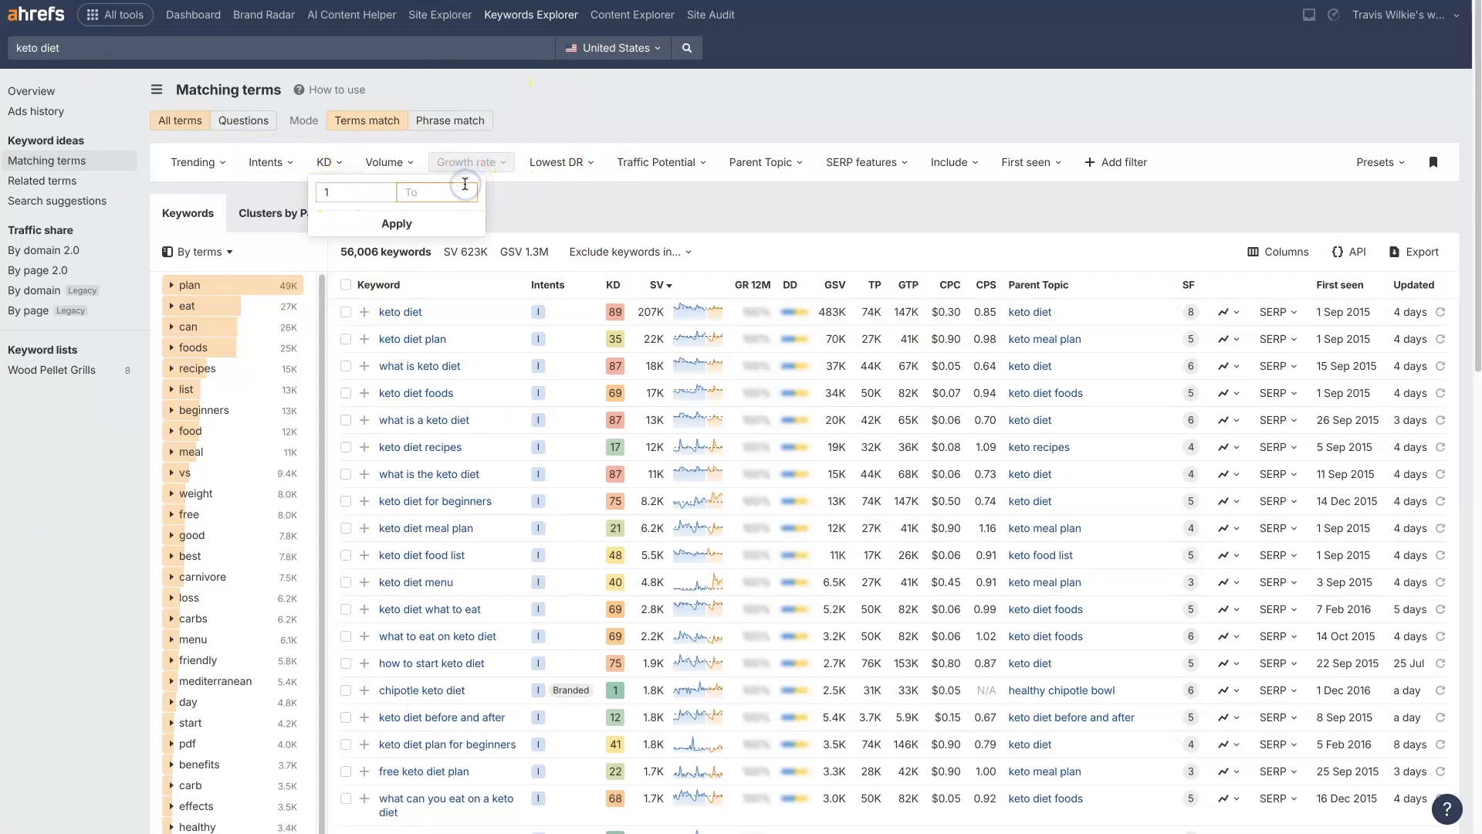
type("39")
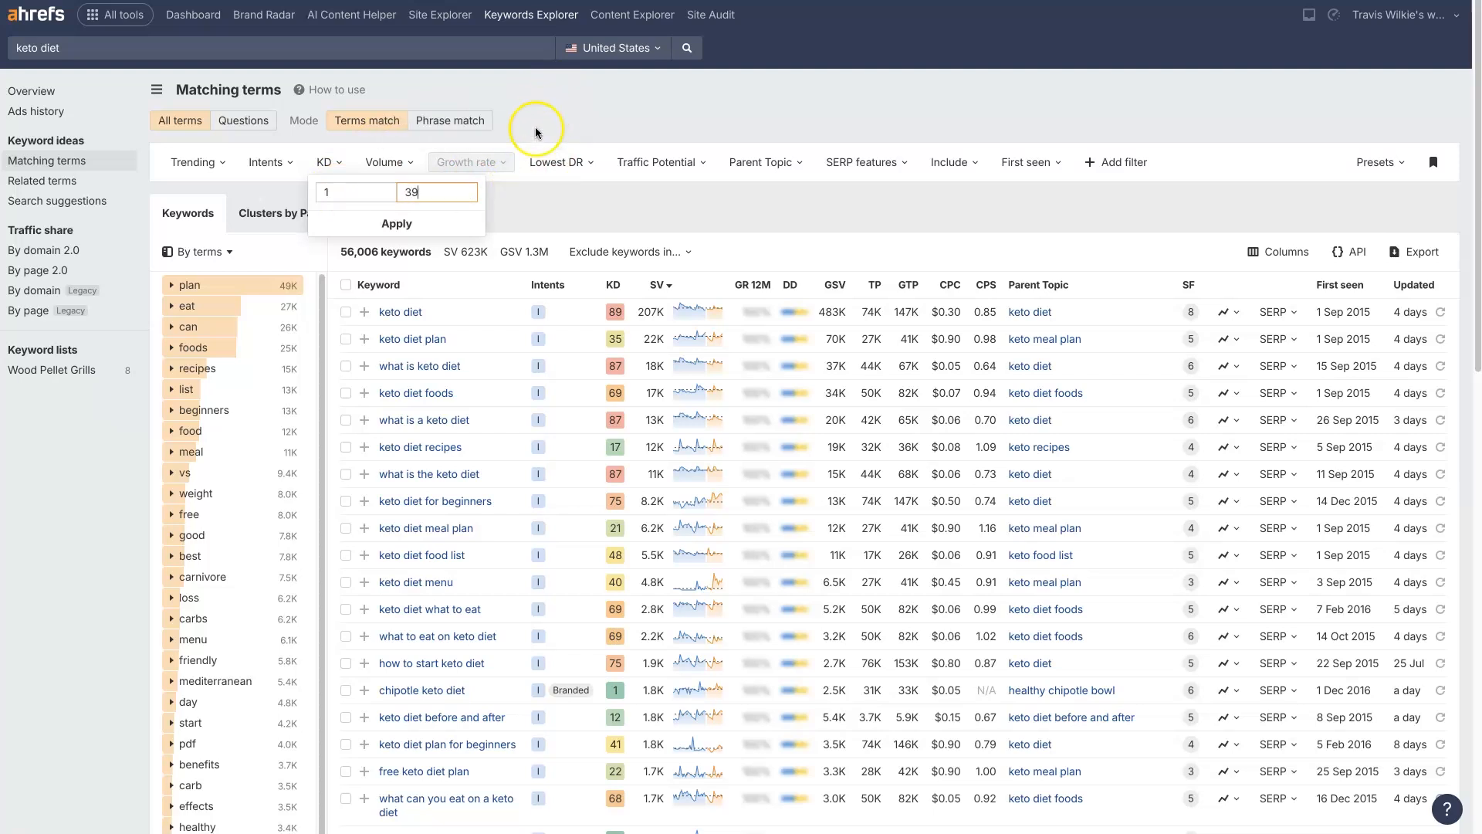
left_click(392, 222)
left_click(202, 200)
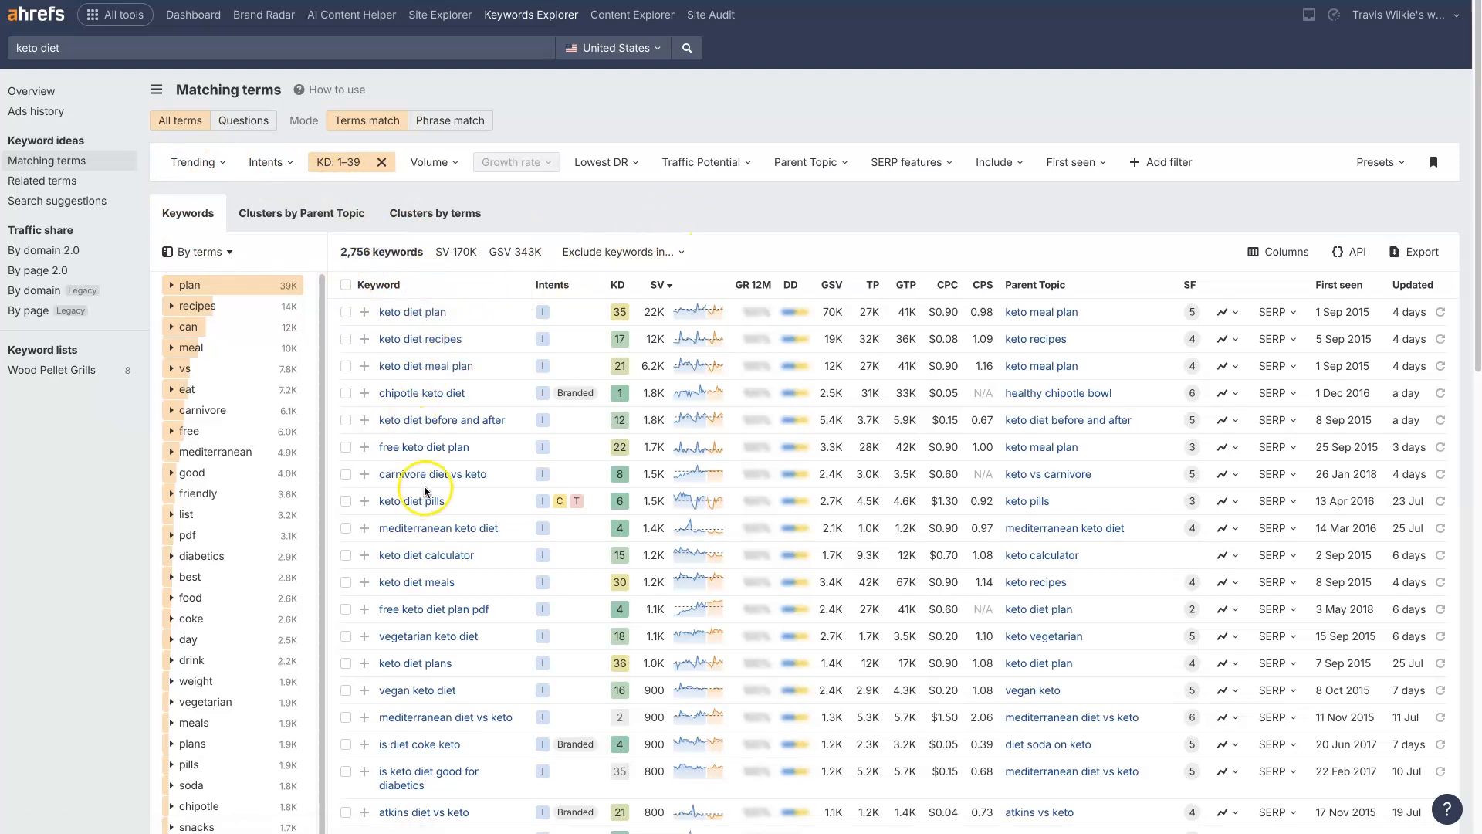
Examine the filtered matching terms for low-difficulty keywords, comparing their KD, search volume and traffic potential
scroll(479, 533, "down", 5)
scroll(481, 533, "down", 4)
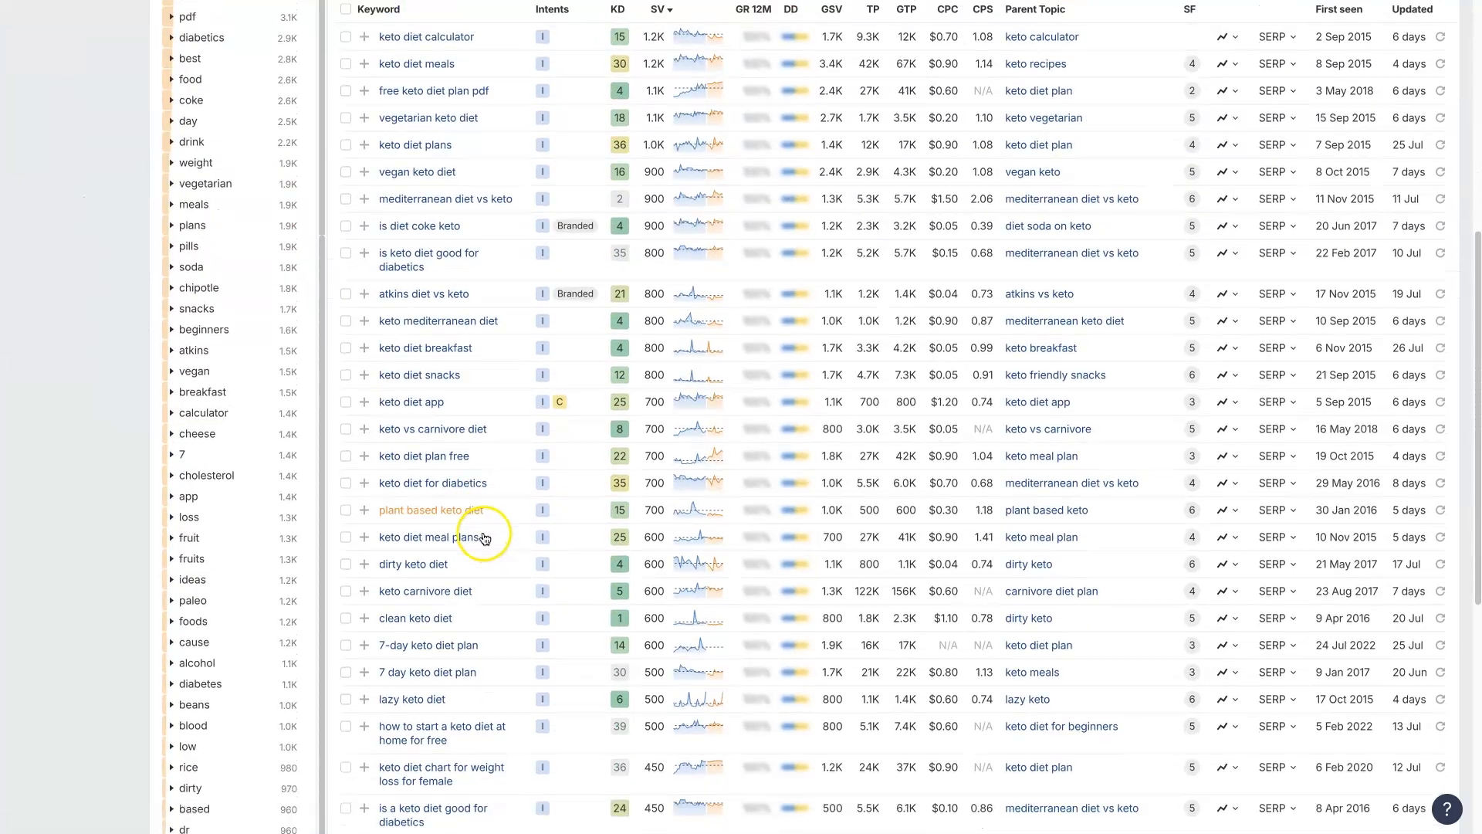
scroll(481, 533, "up", 10)
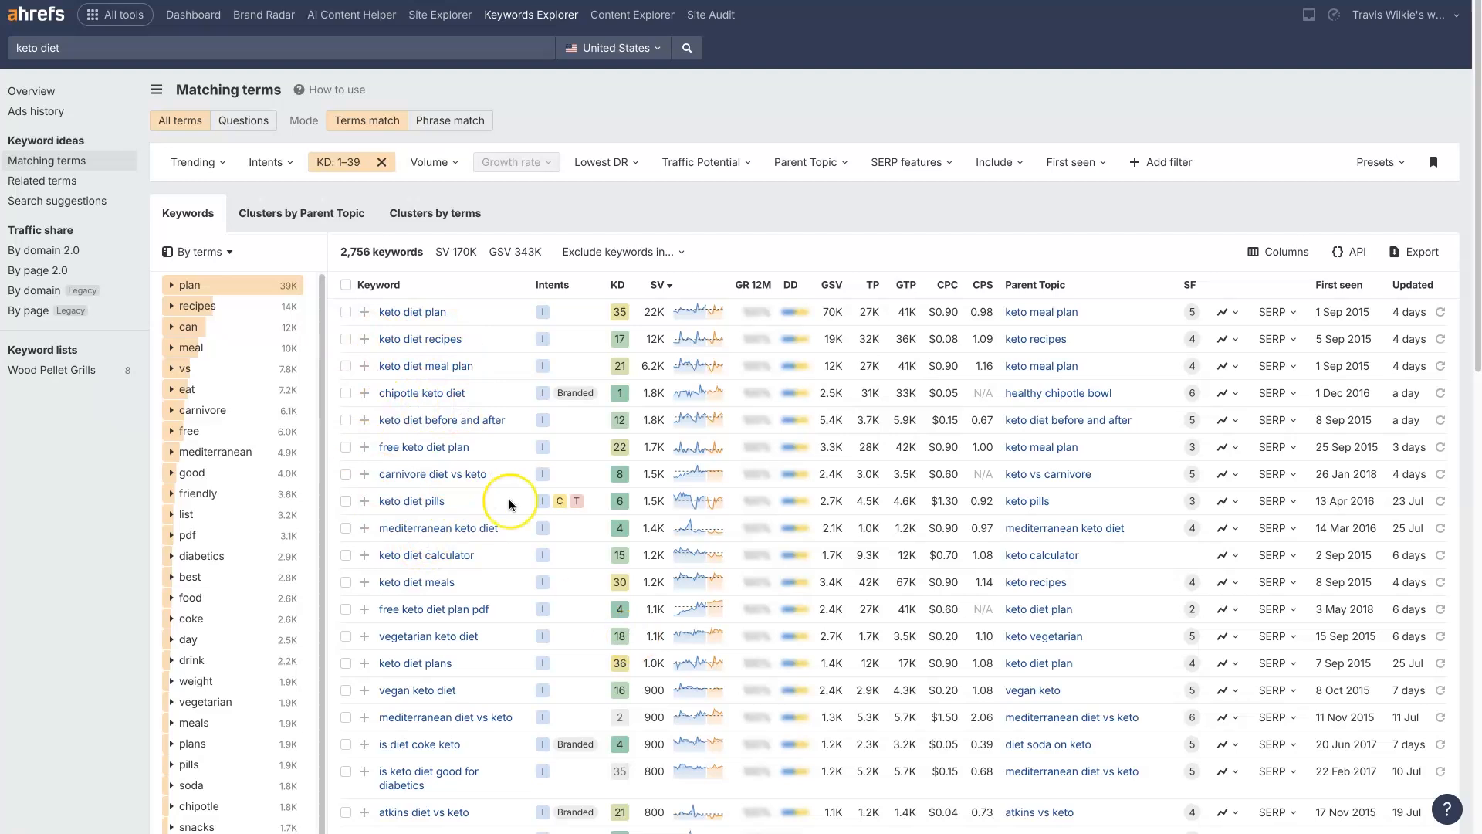
scroll(410, 641, "down", 2)
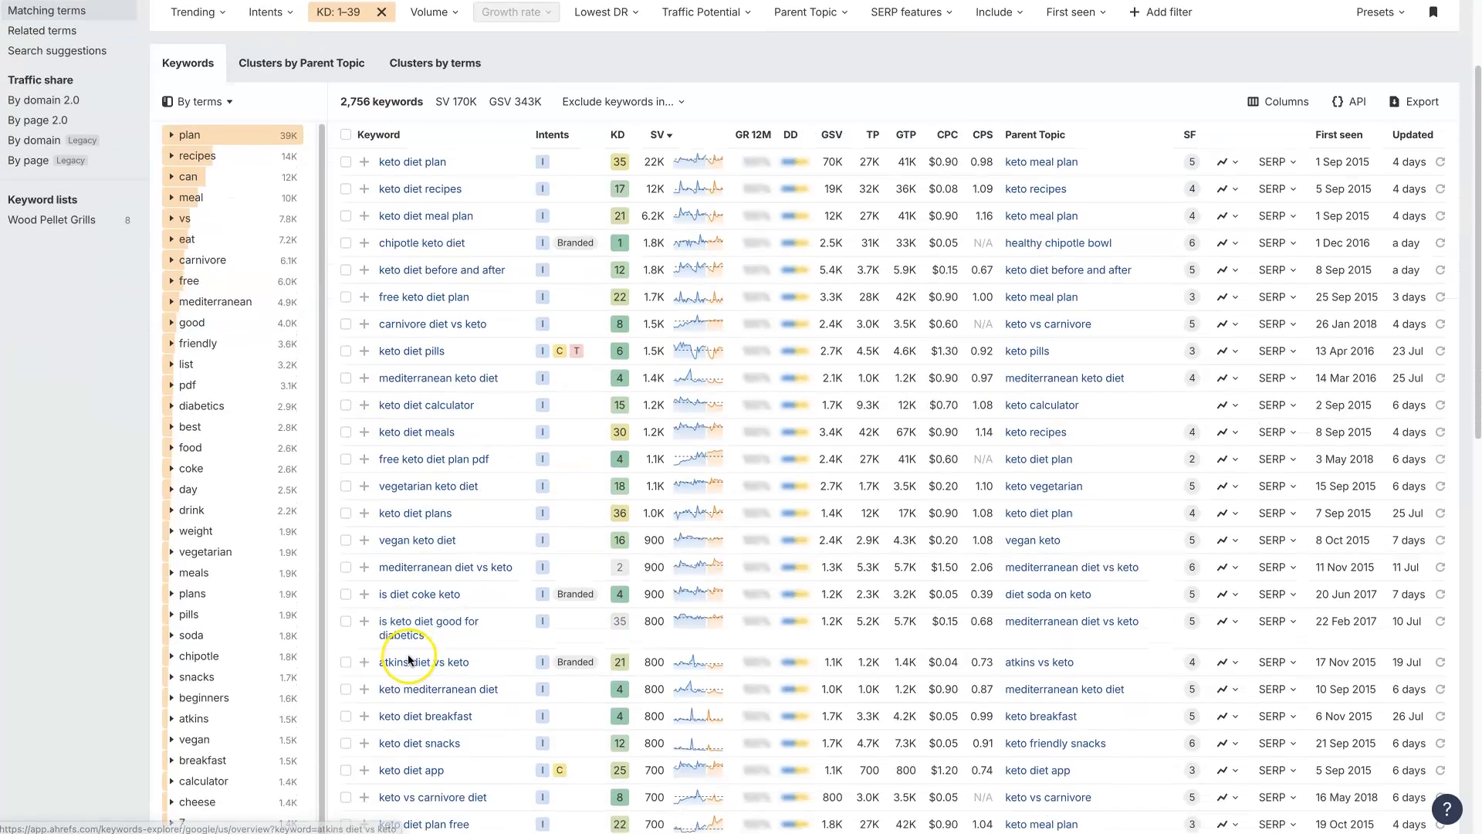
scroll(421, 648, "down", 6)
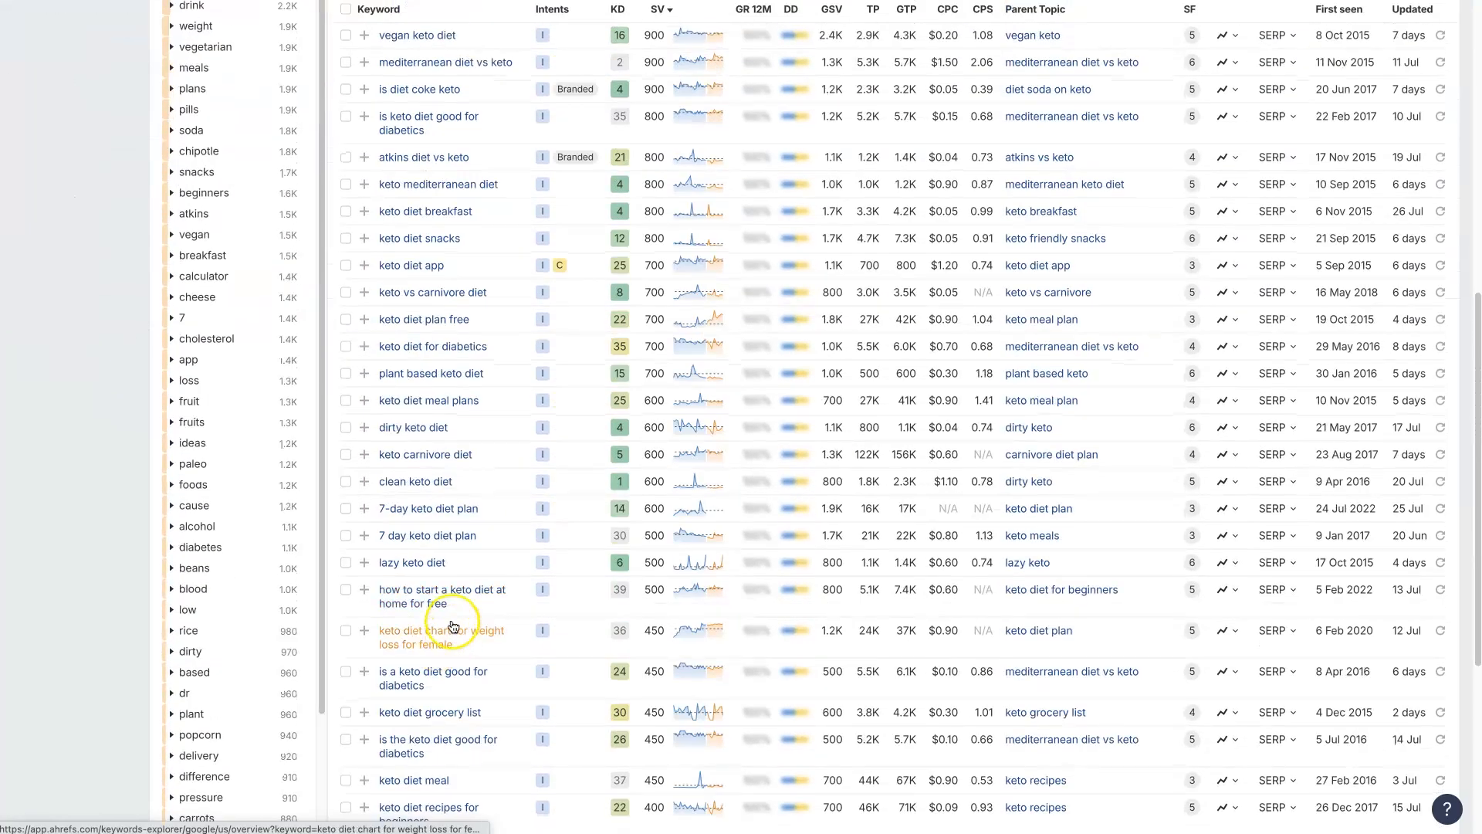
scroll(453, 625, "up", 6)
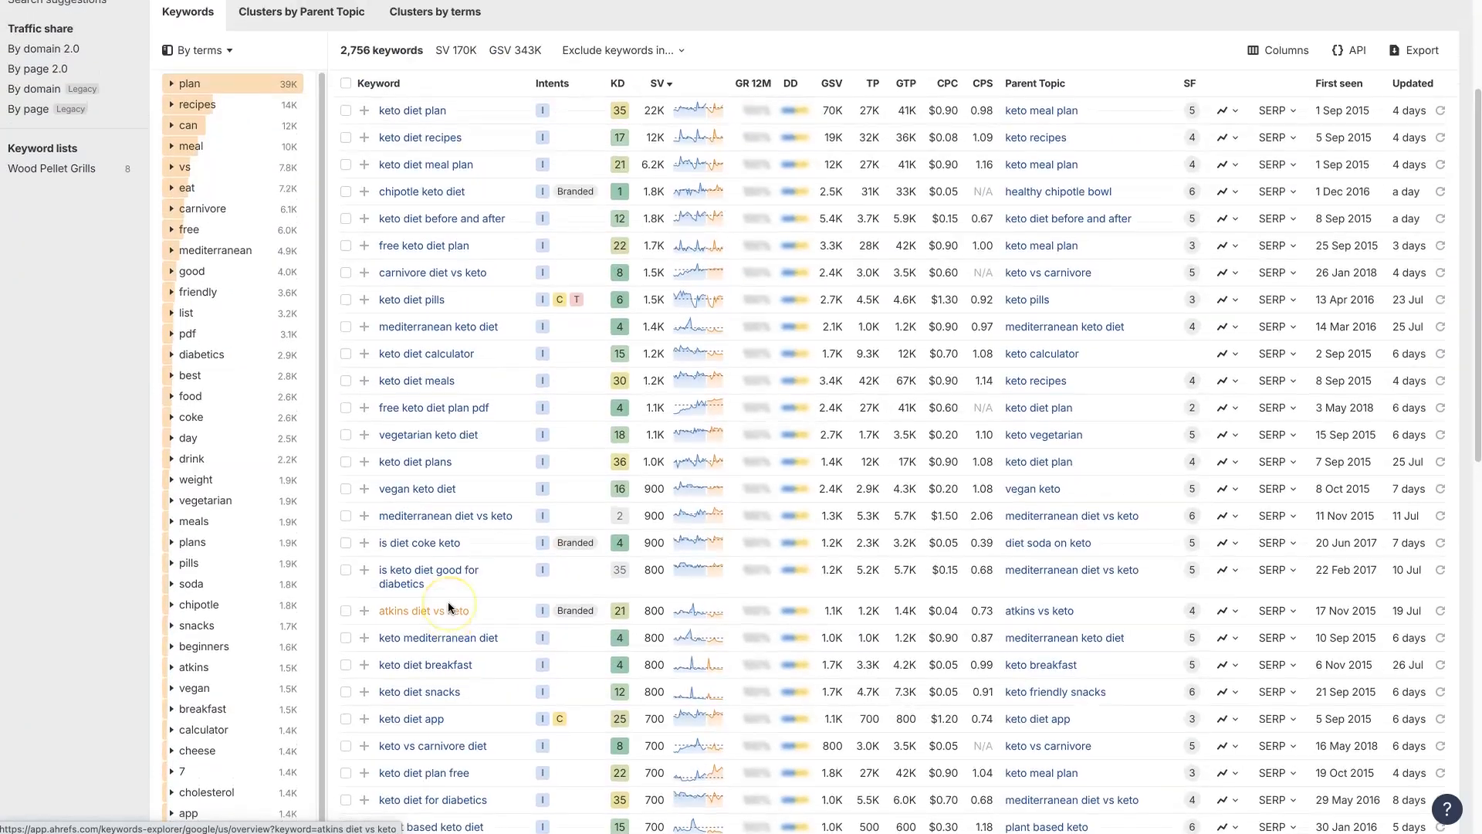
scroll(448, 607, "up", 3)
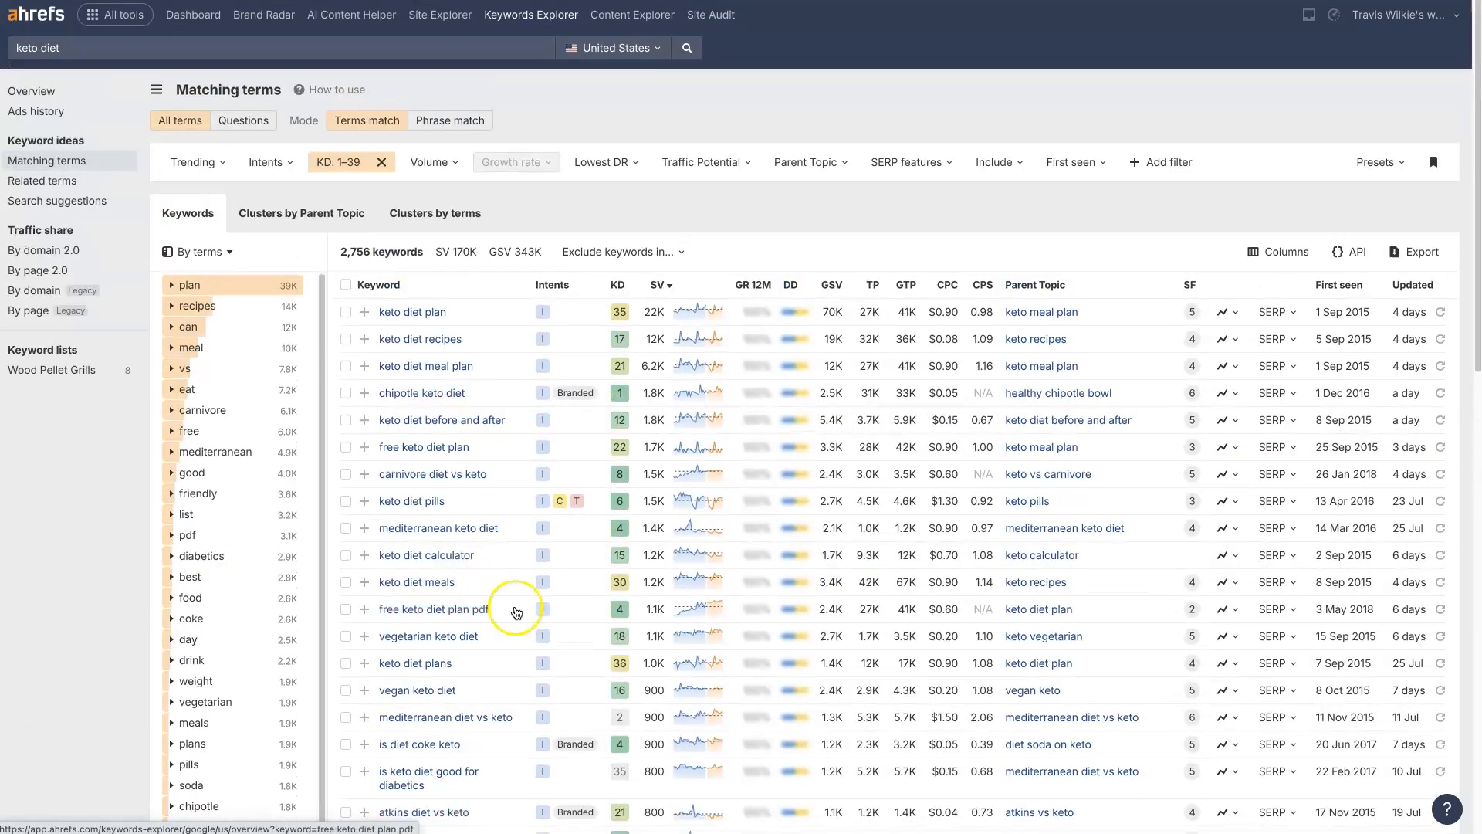
scroll(494, 613, "down", 1)
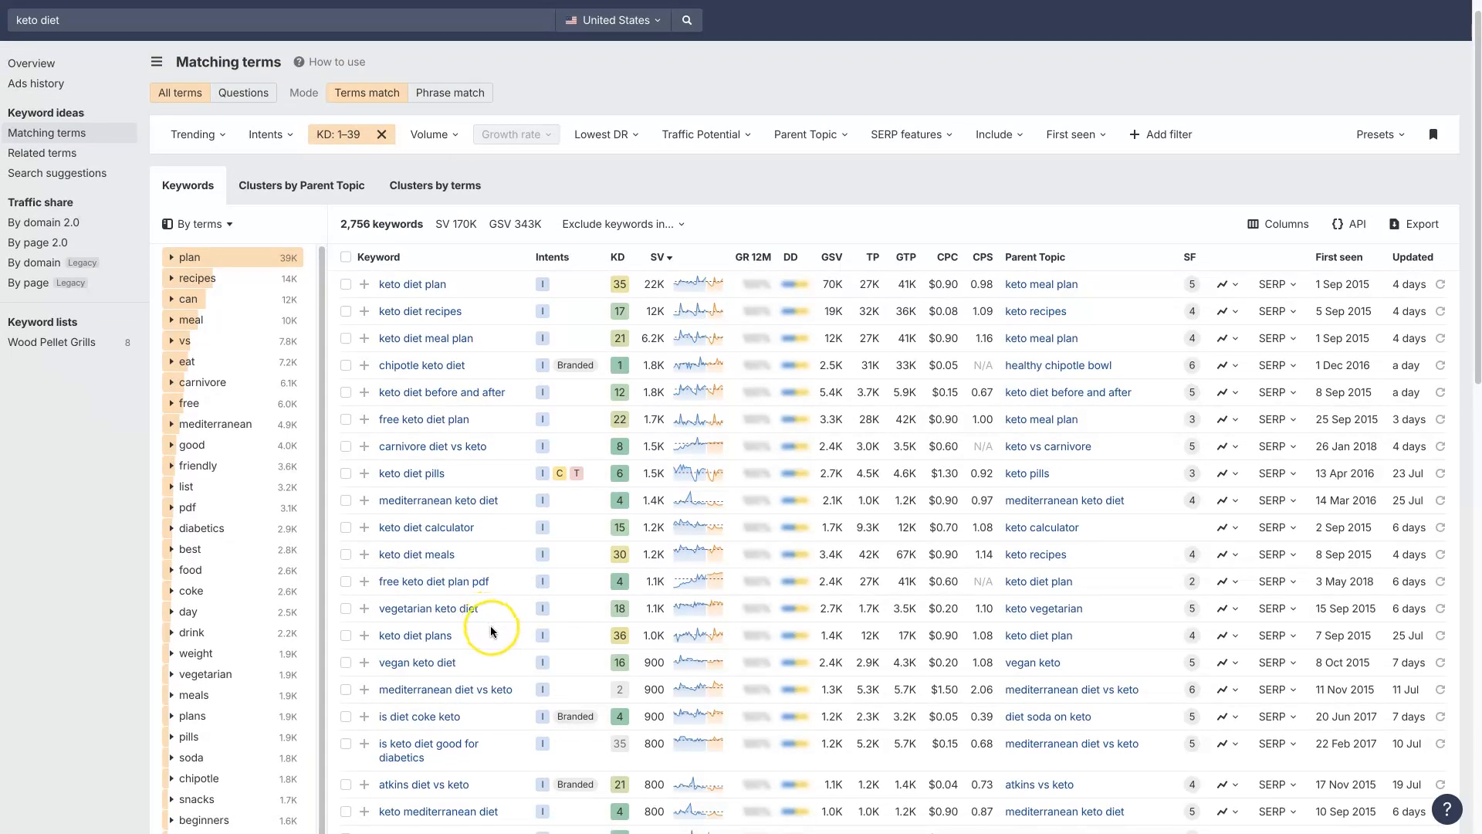
scroll(491, 633, "up", 1)
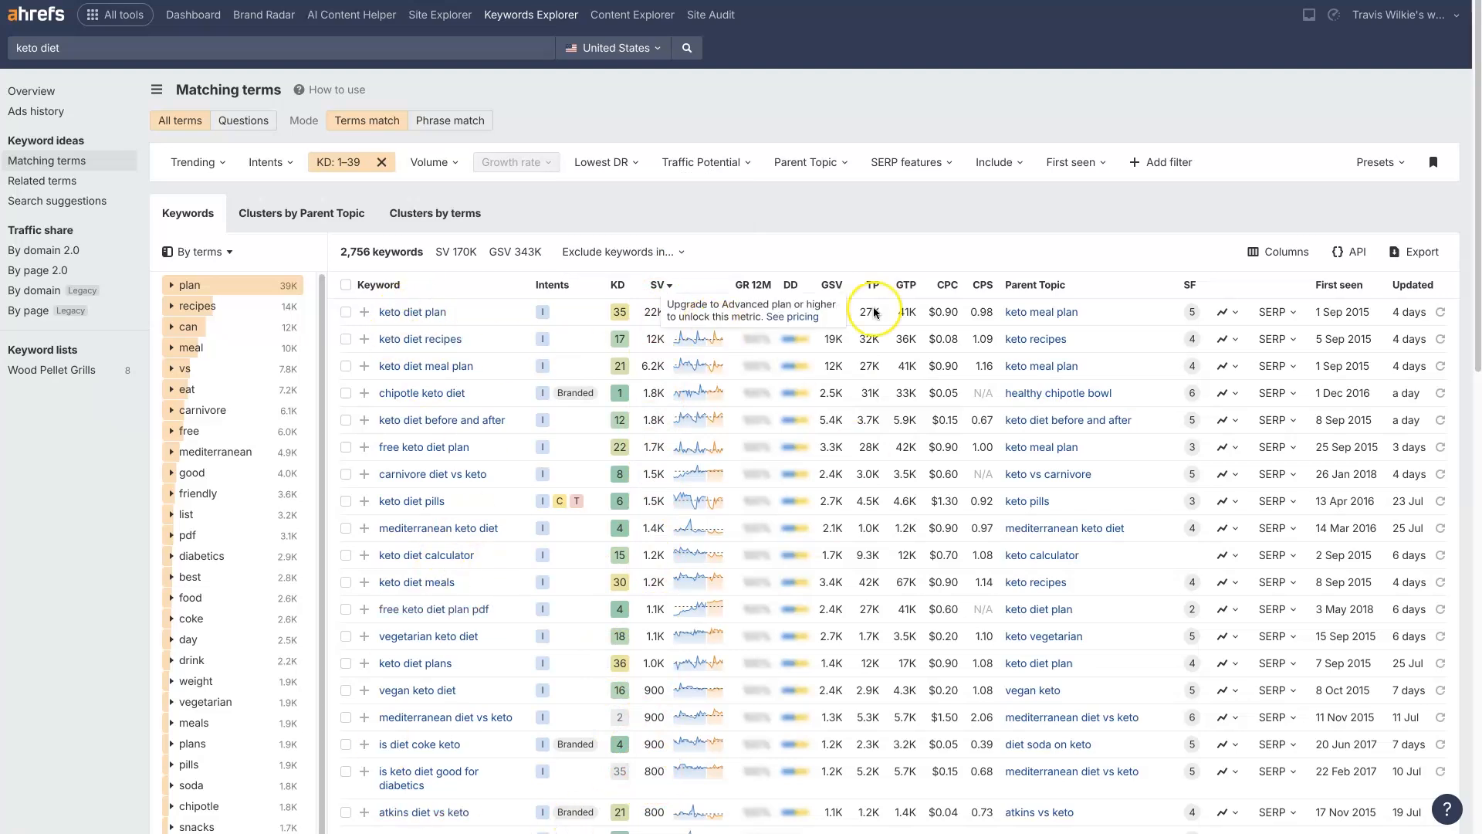
View the export options for the filtered keyword list and close them without exporting
left_click(1413, 263)
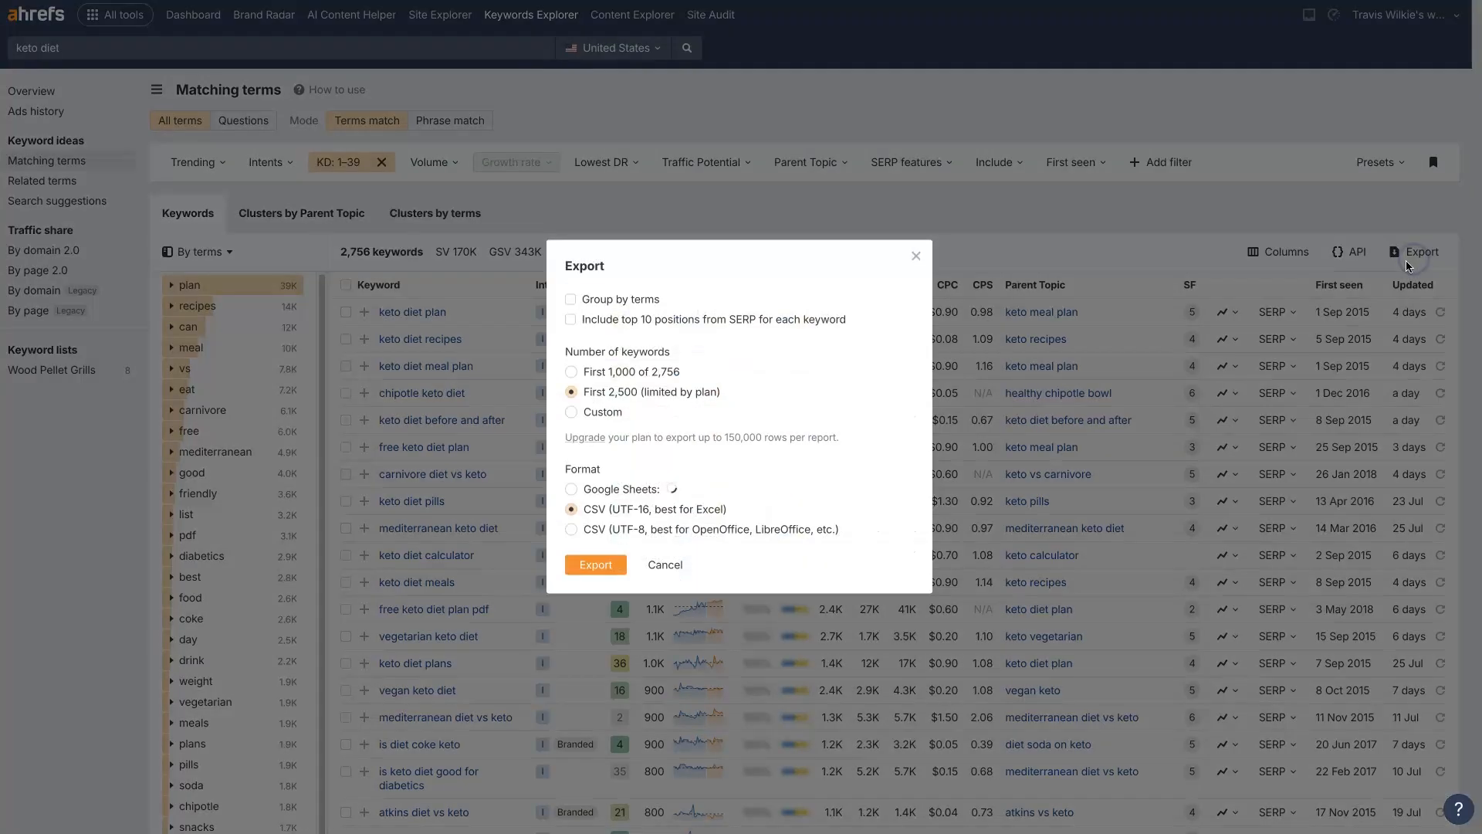
left_click(915, 255)
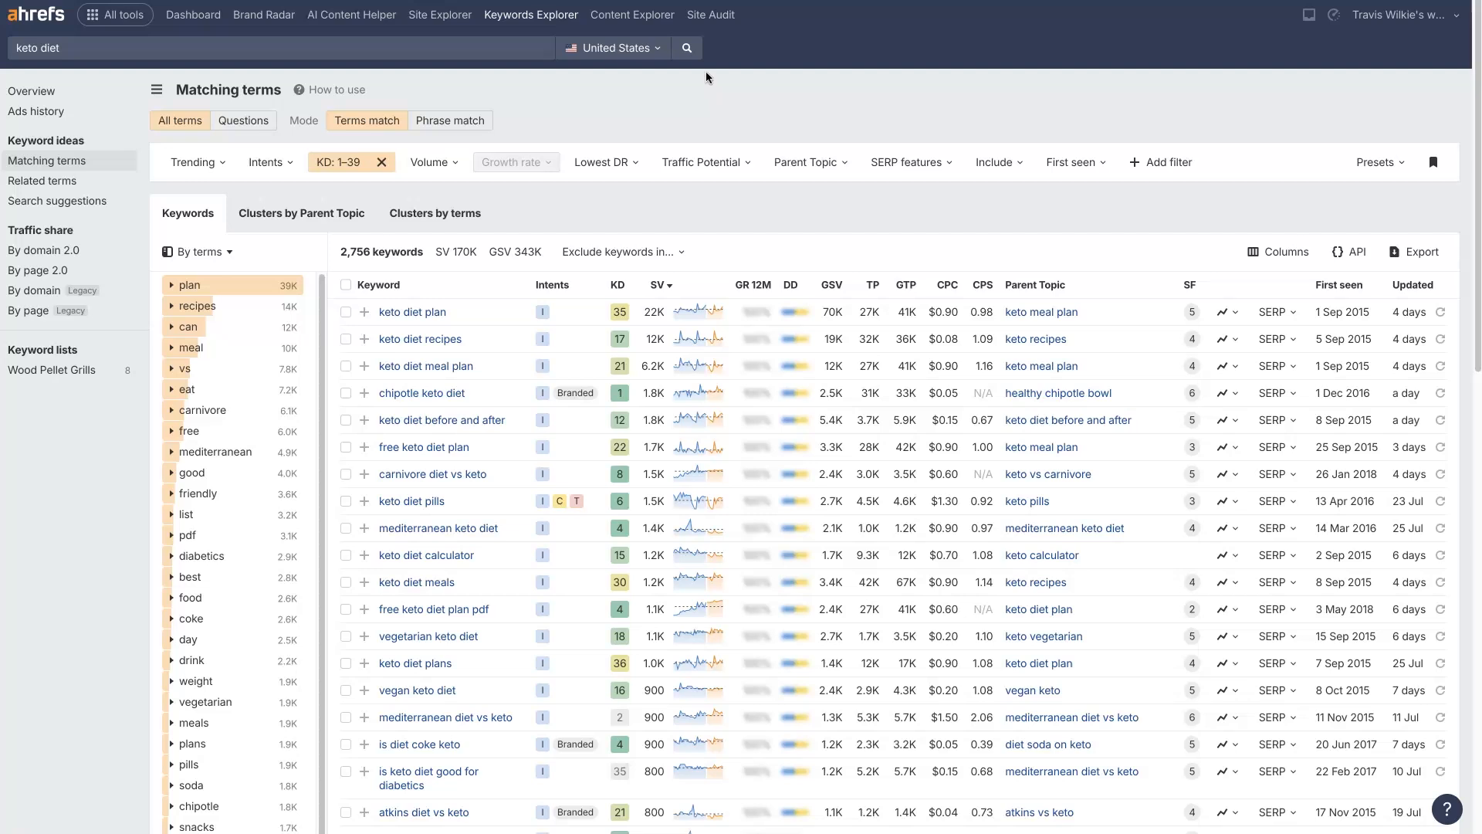
left_click(61, 572)
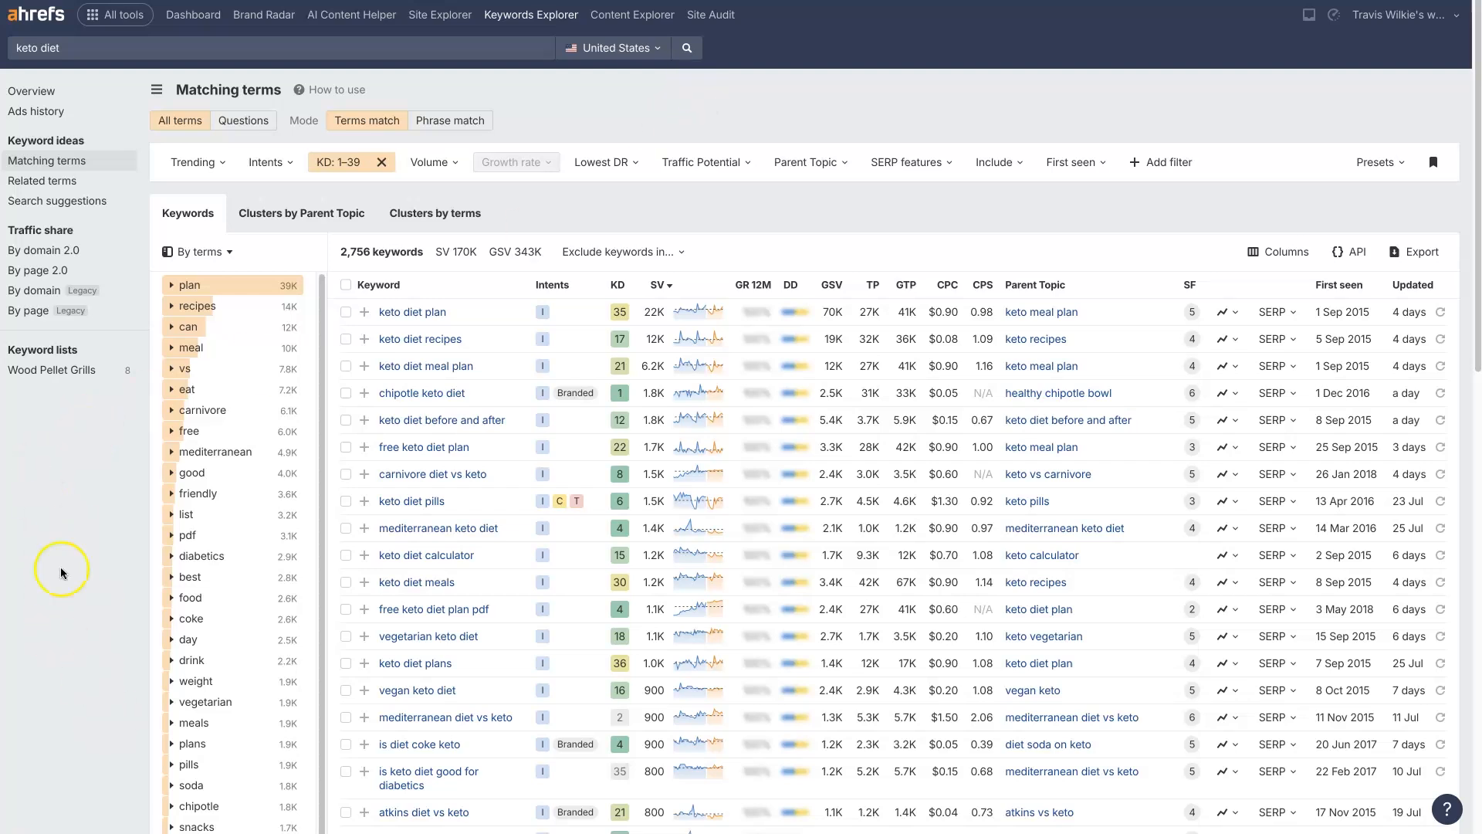